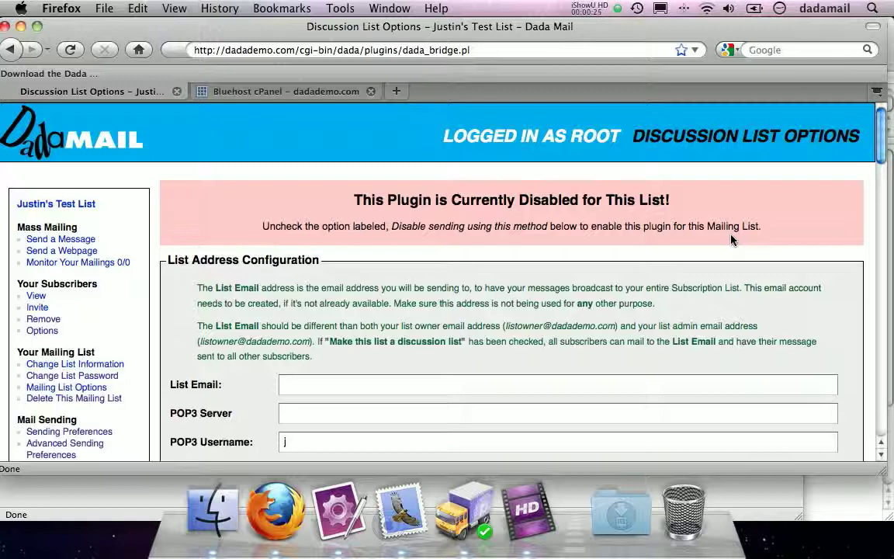
# - Untick 'Disable sending using this method' under General and save the Discussion List Options
pyautogui.moveTo(353, 203); pyautogui.dragTo(680, 209)
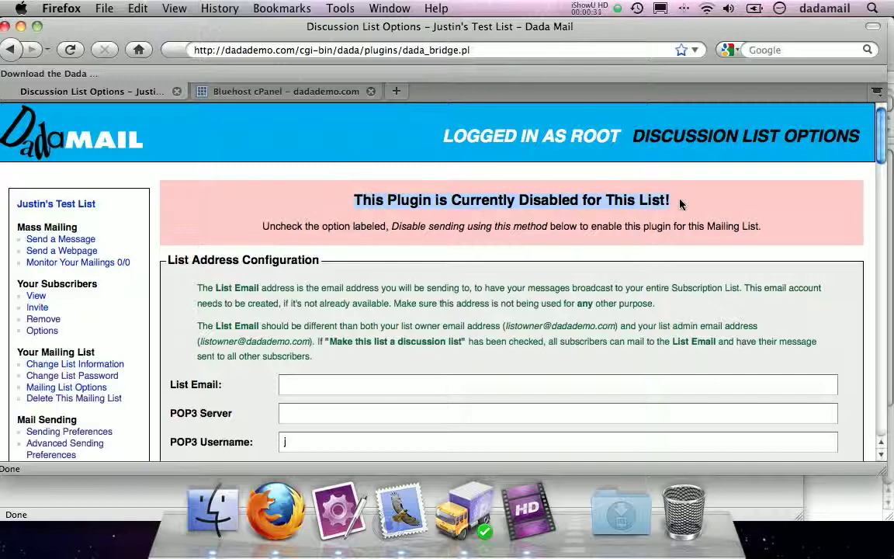
pyautogui.click(256, 214)
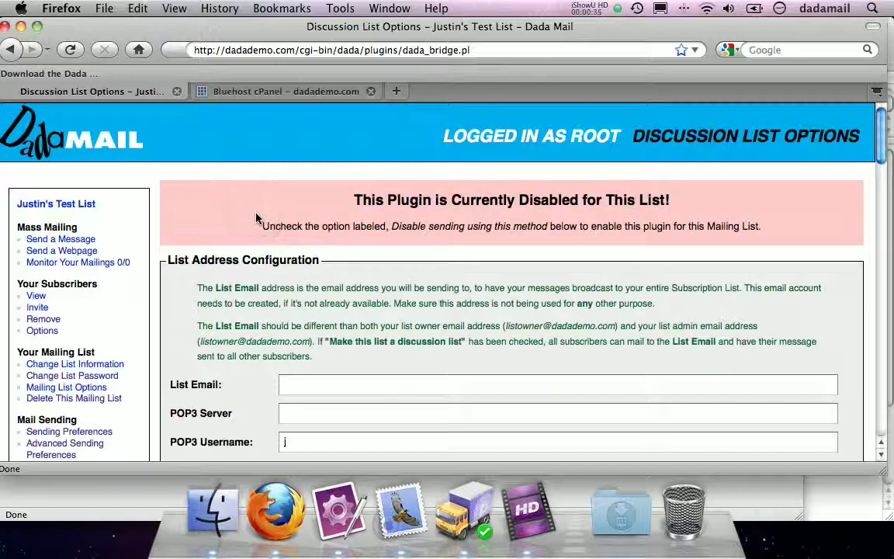
pyautogui.moveTo(347, 199); pyautogui.dragTo(677, 198)
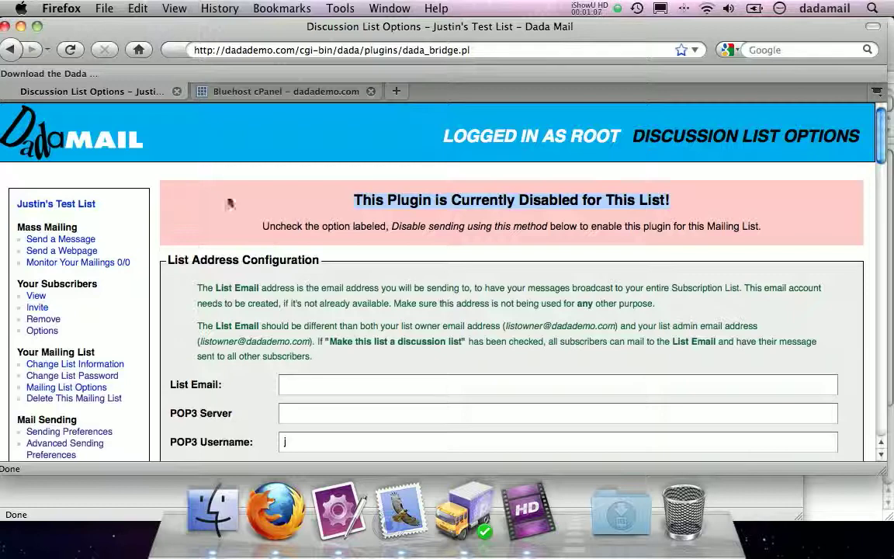
pyautogui.scroll(-10, 153, 184)
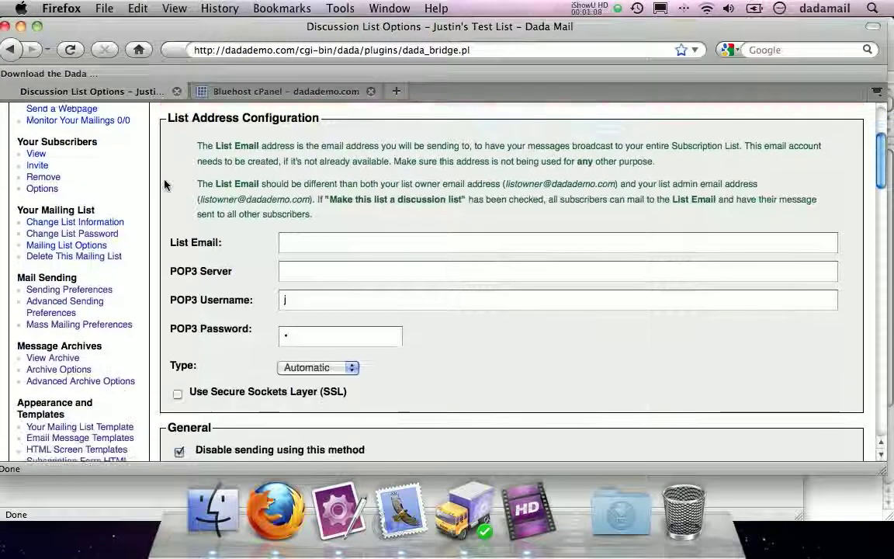
pyautogui.scroll(-3, 164, 183)
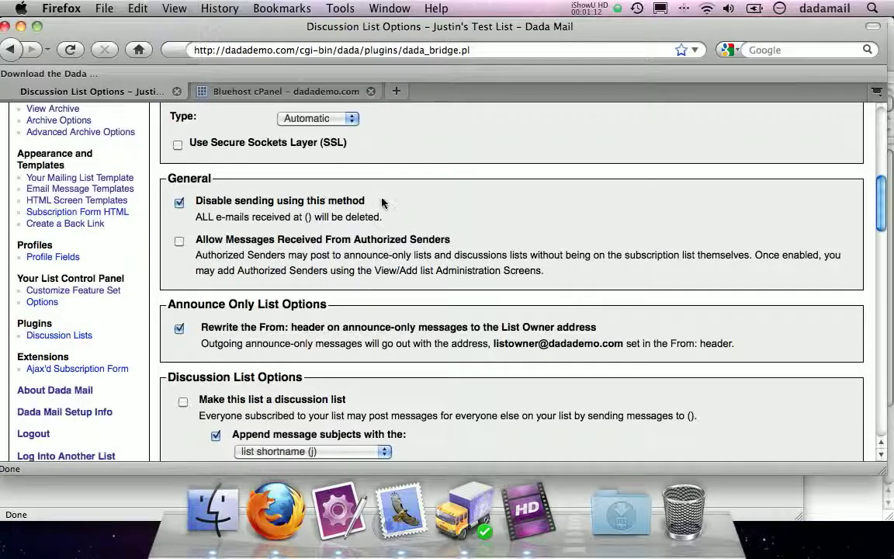
pyautogui.moveTo(381, 200); pyautogui.dragTo(196, 203)
pyautogui.click(180, 200)
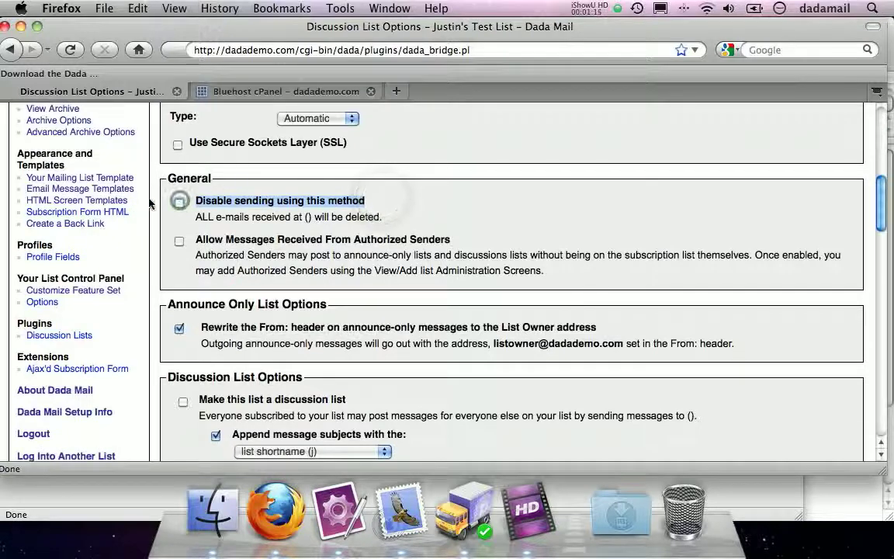
pyautogui.scroll(-17, 679, 151)
pyautogui.scroll(-18, 757, 172)
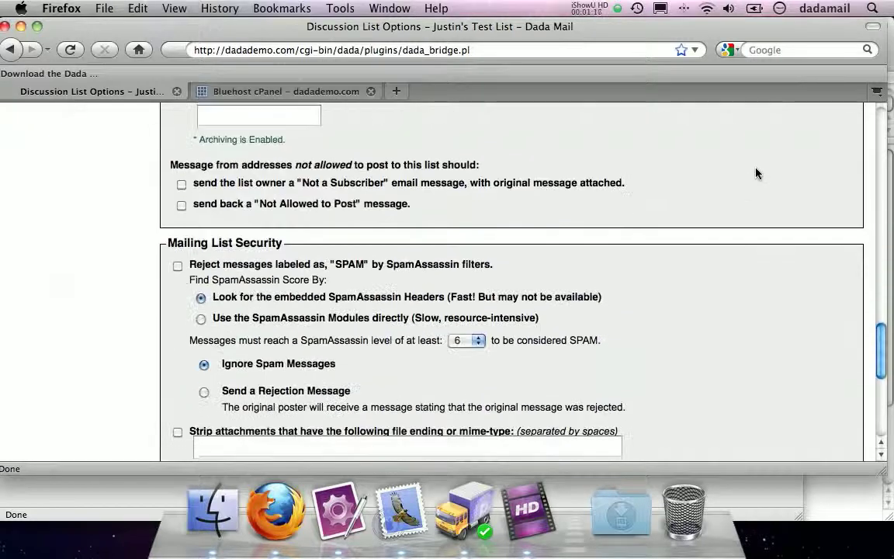
pyautogui.click(832, 268)
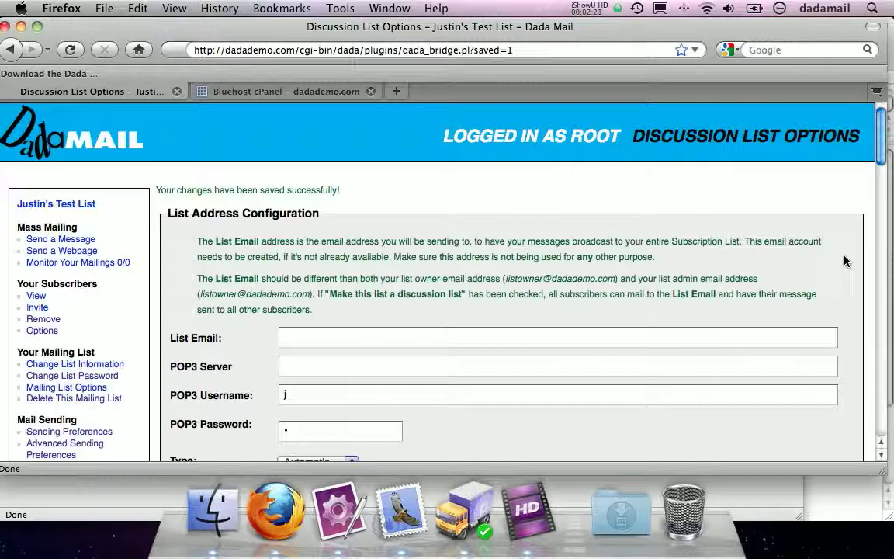
# - Check the 'changes saved successfully' message, then switch to the Bluehost cPanel page
pyautogui.scroll(-3, 205, 262)
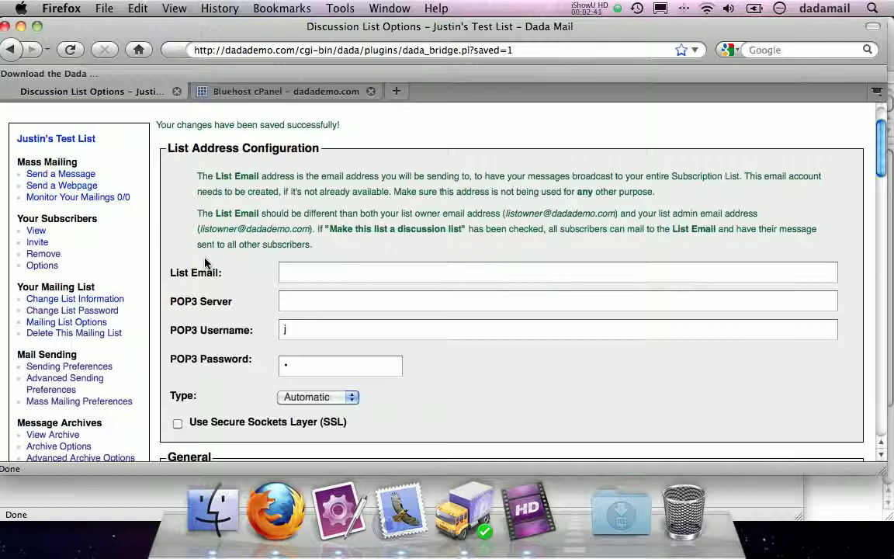
pyautogui.click(291, 95)
# - Go back to cPanel home, filter tools by 'email', and open Email Accounts
pyautogui.scroll(-2, 92, 199)
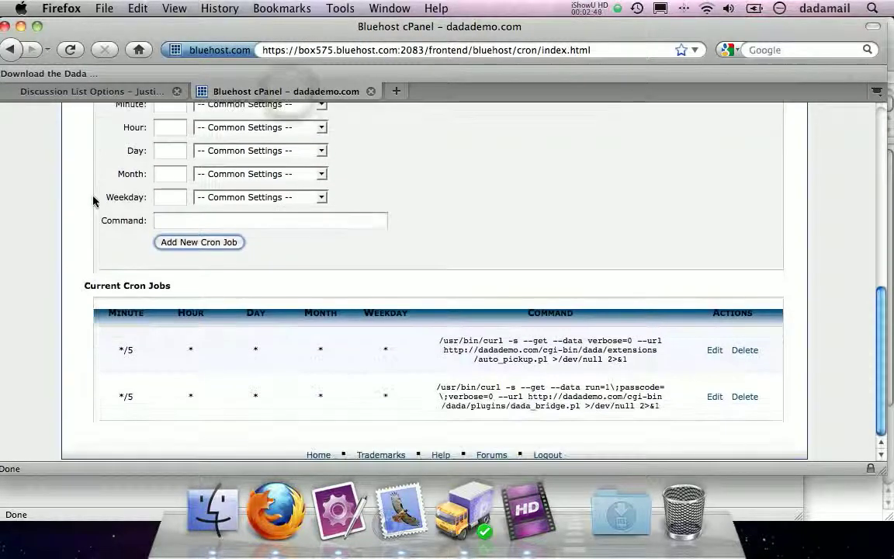
pyautogui.scroll(10, 93, 199)
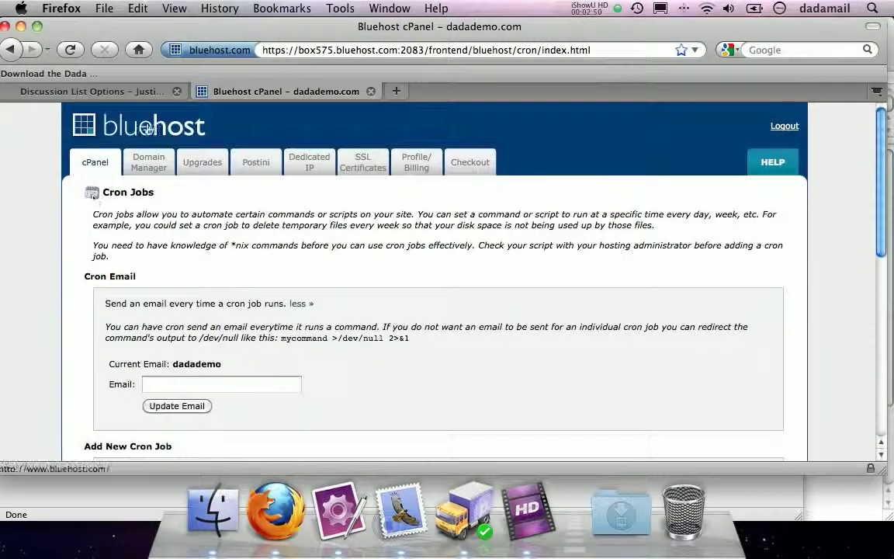
pyautogui.click(93, 159)
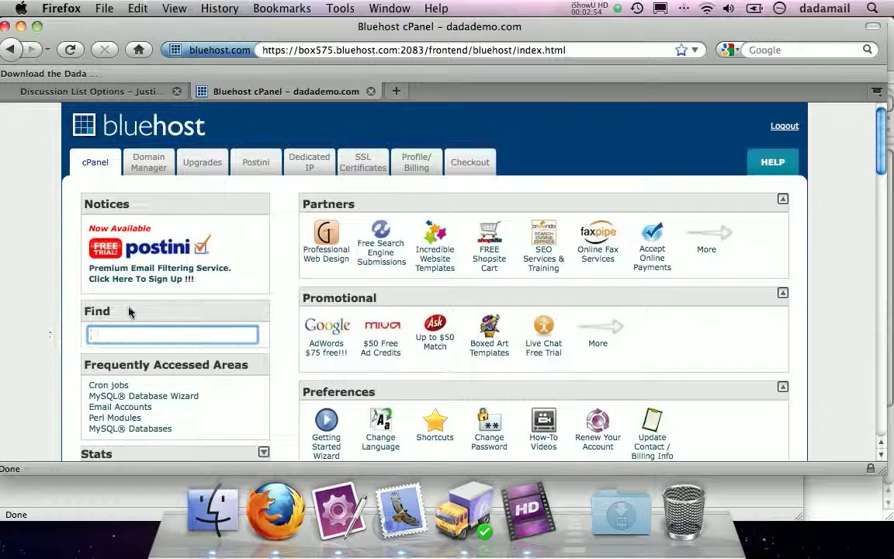
pyautogui.write('email')
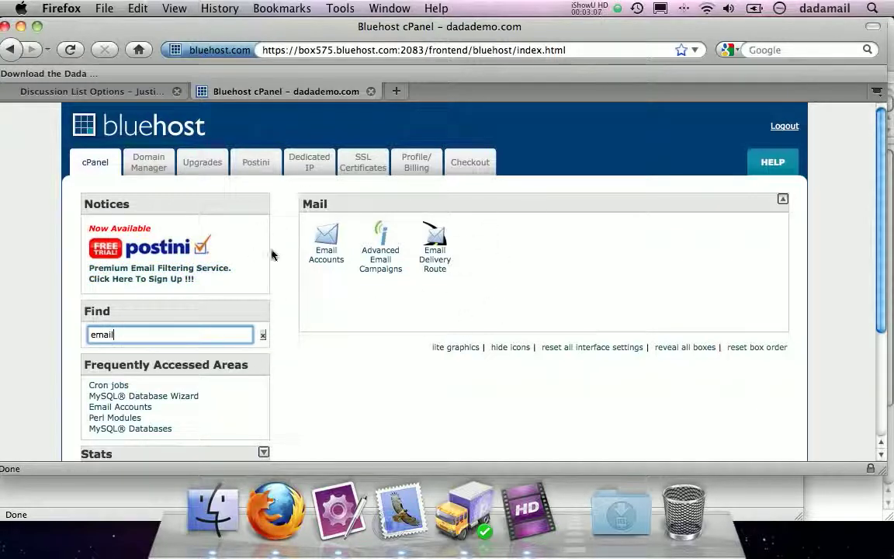
pyautogui.click(326, 239)
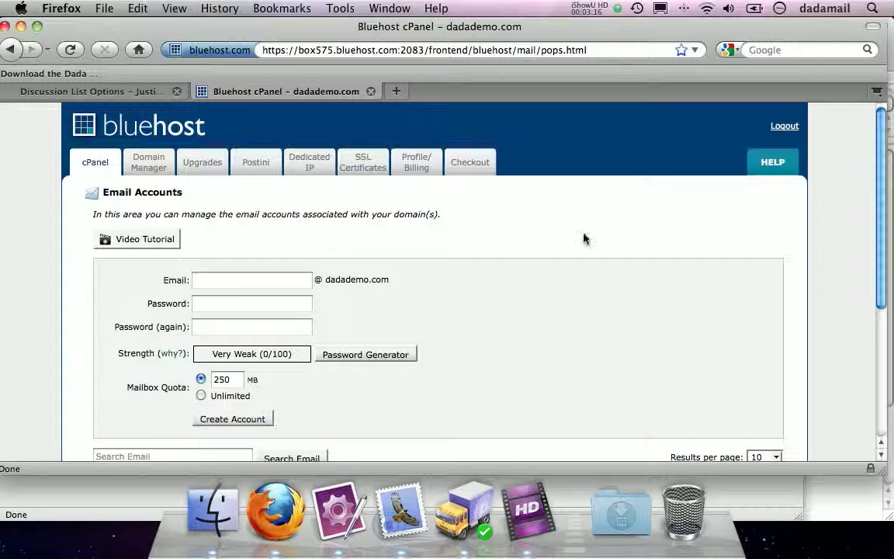
# - Enter 'list' as the new account's name on dadademo.com
pyautogui.scroll(-3, 590, 255)
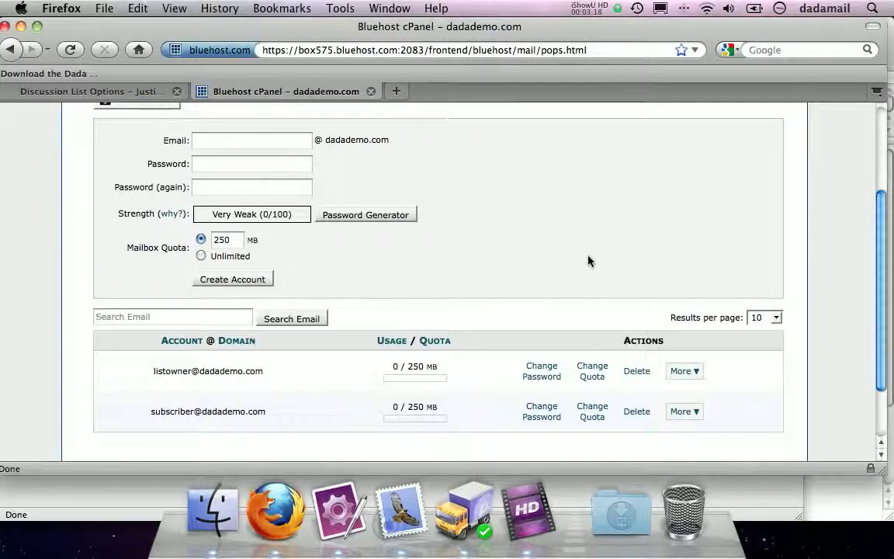
pyautogui.click(264, 138)
pyautogui.write('list')
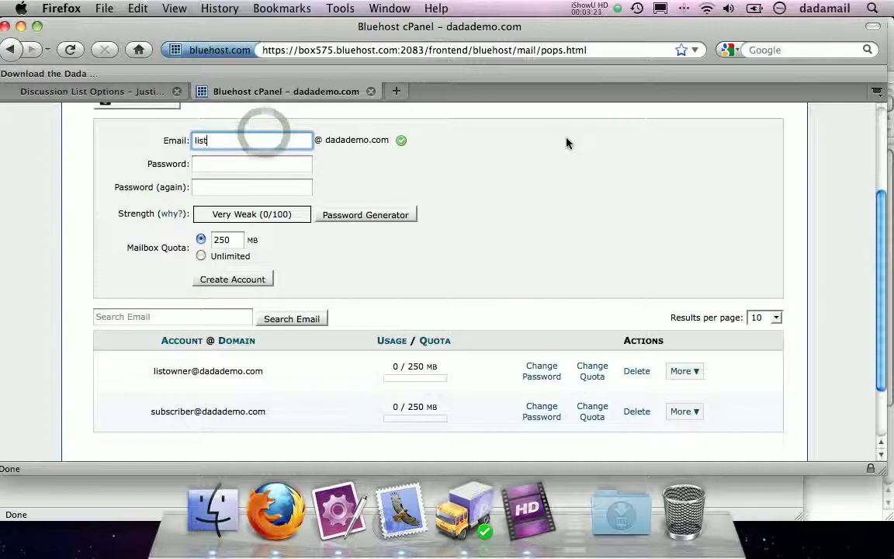
pyautogui.moveTo(325, 140); pyautogui.dragTo(380, 141)
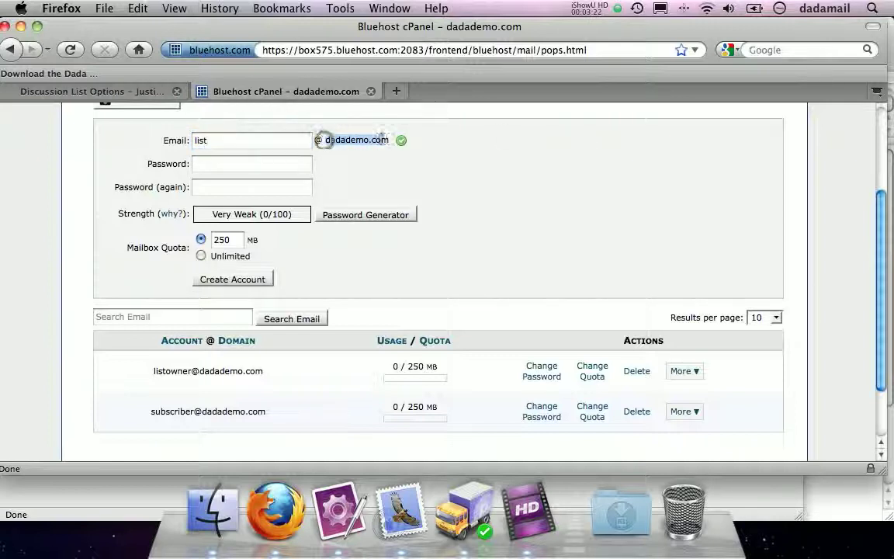
pyautogui.click(216, 163)
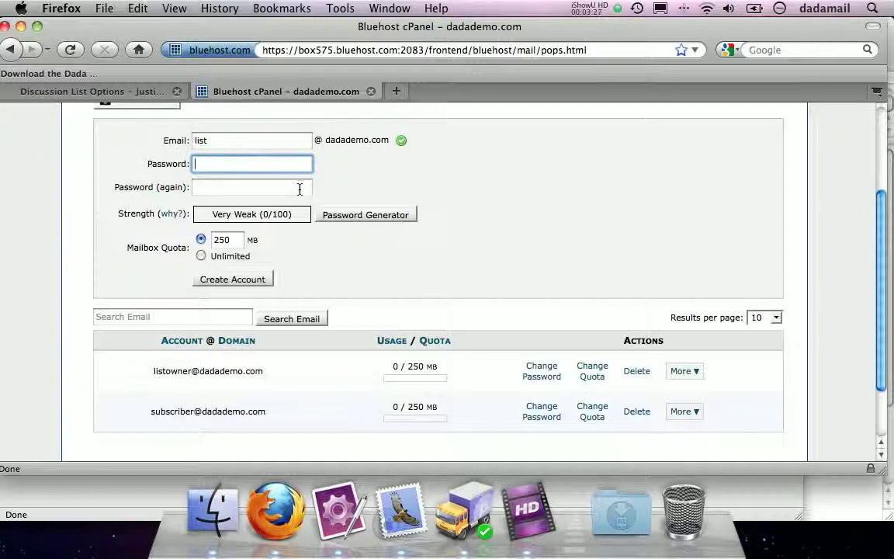
# - Generate a strong password and copy it with Edit > Copy
pyautogui.click(344, 221)
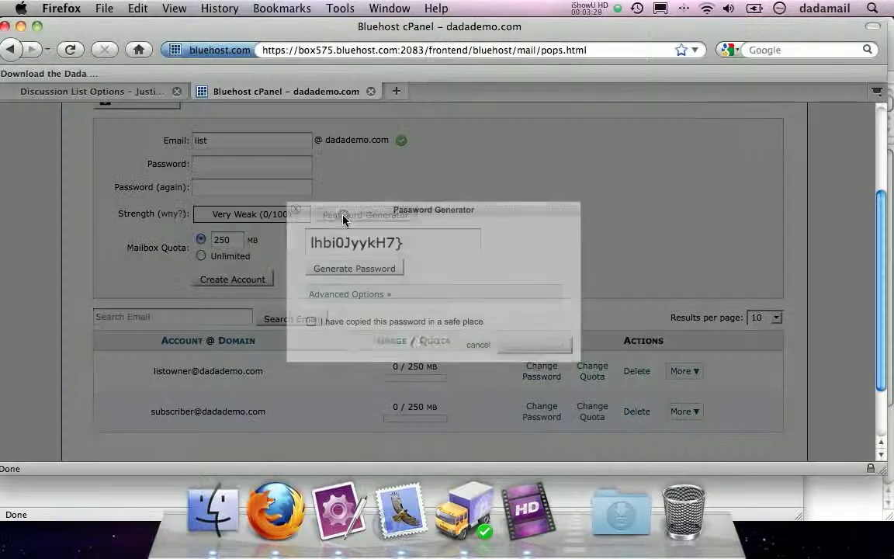
pyautogui.moveTo(414, 242); pyautogui.dragTo(247, 239)
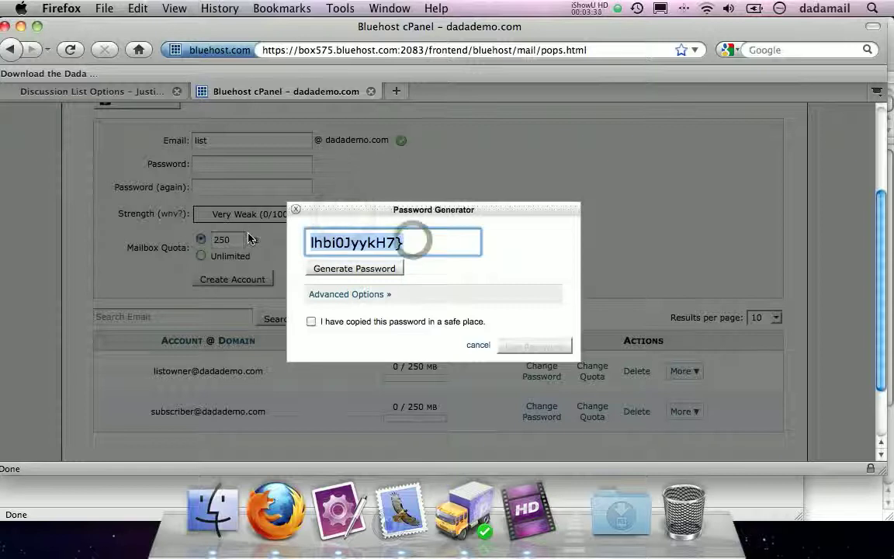
pyautogui.click(330, 209)
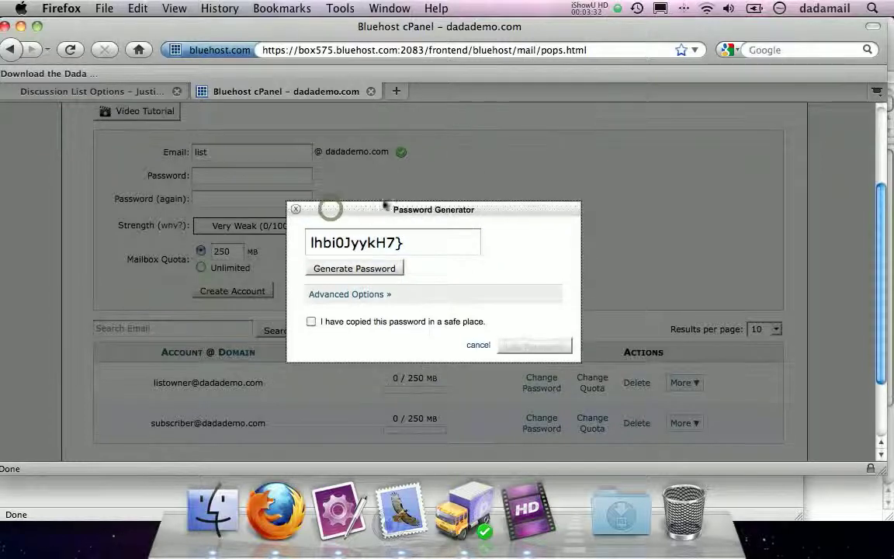
pyautogui.click(447, 240)
pyautogui.press('super+c')
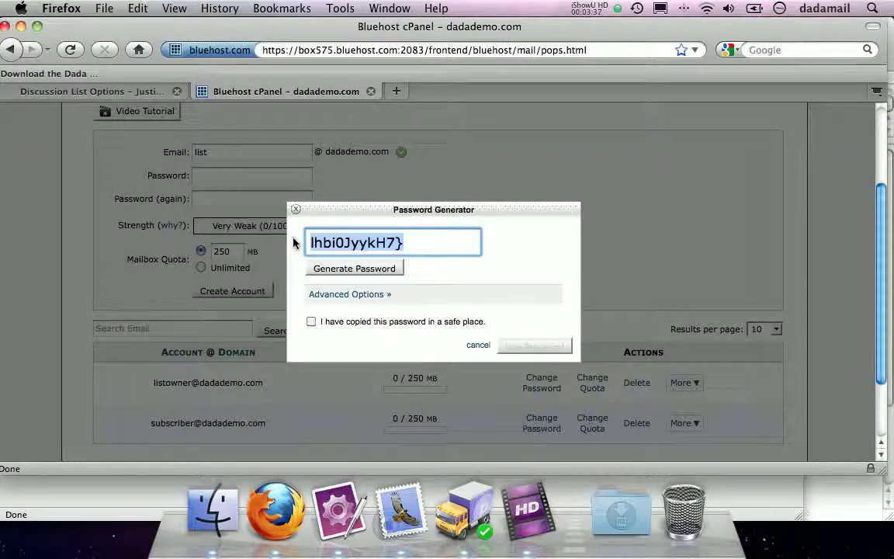
pyautogui.click(138, 8)
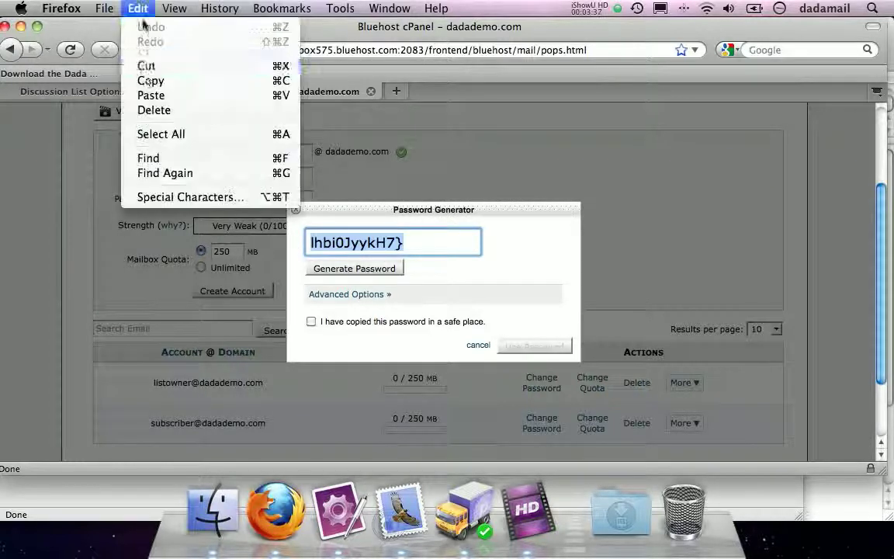
pyautogui.click(149, 80)
pyautogui.click(311, 321)
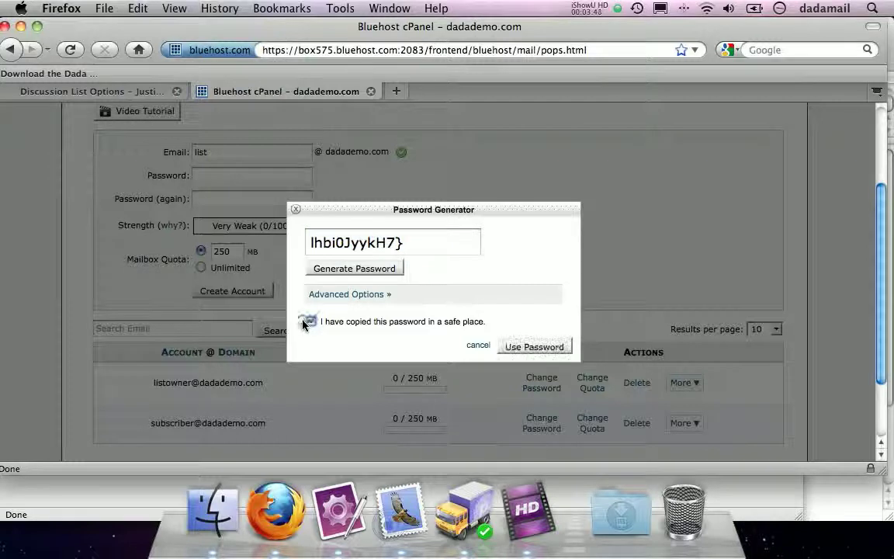
pyautogui.click(548, 349)
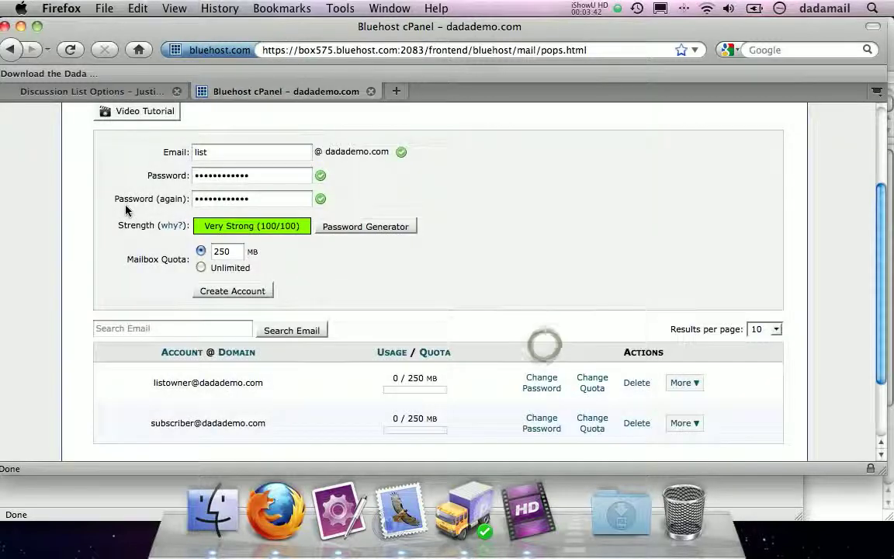
pyautogui.click(230, 291)
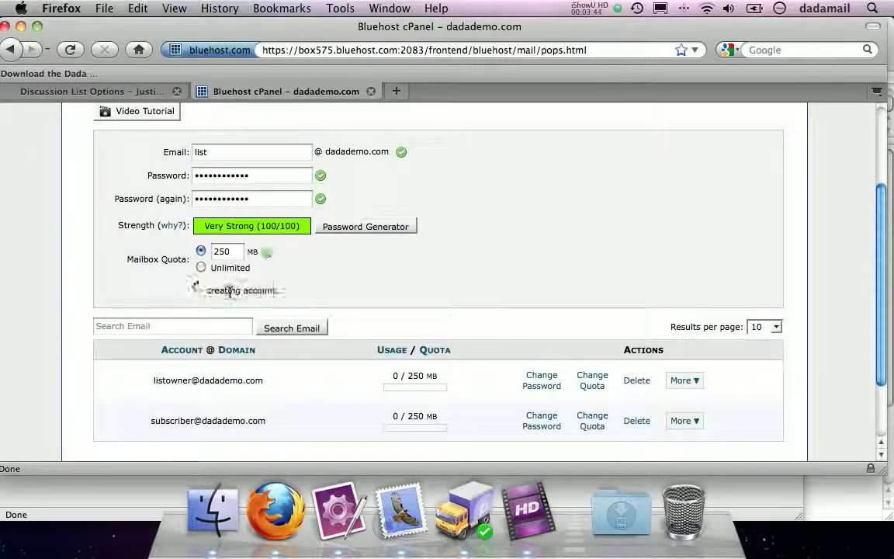
pyautogui.click(339, 512)
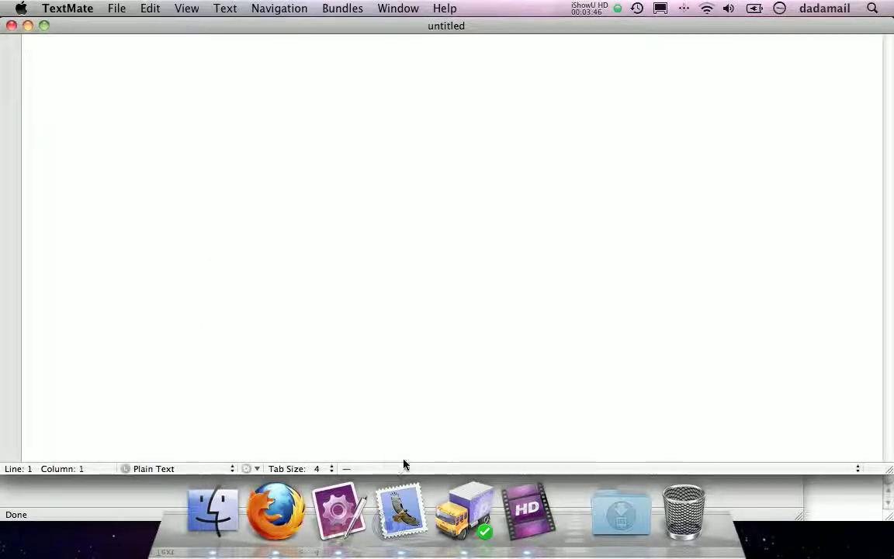
# - Paste the generated password into an untitled TextMate note and move it mid-screen
pyautogui.press('super+v')
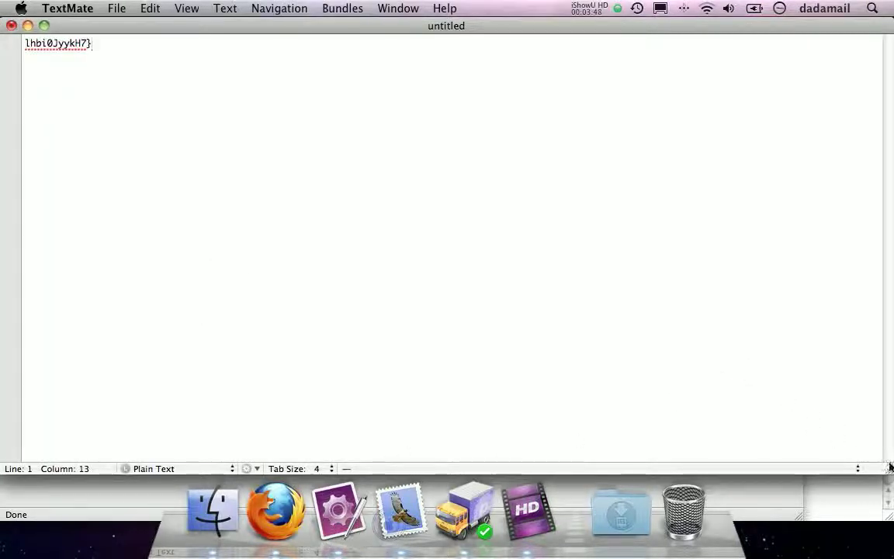
pyautogui.moveTo(889, 468); pyautogui.dragTo(143, 58)
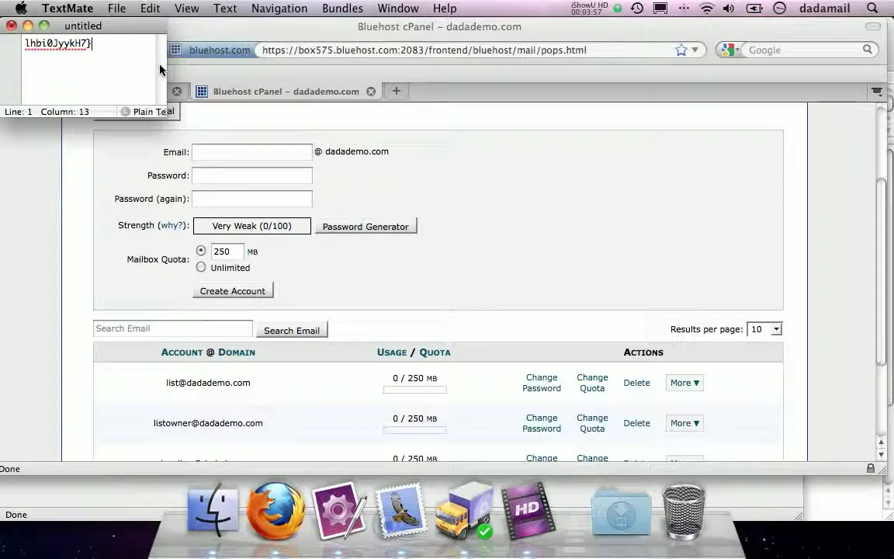
pyautogui.moveTo(87, 27); pyautogui.dragTo(570, 126)
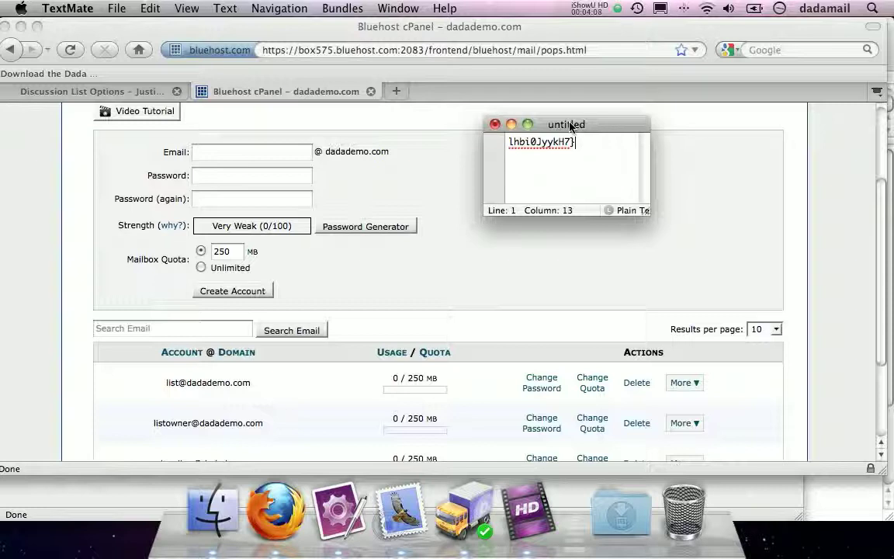
pyautogui.click(553, 305)
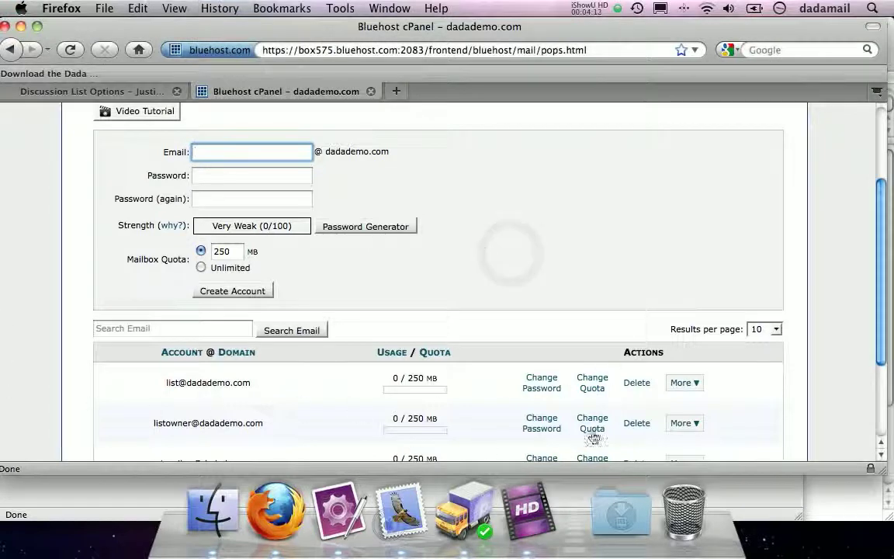
# - Show Configure Email Client settings for the list mailbox via its More menu
pyautogui.click(681, 381)
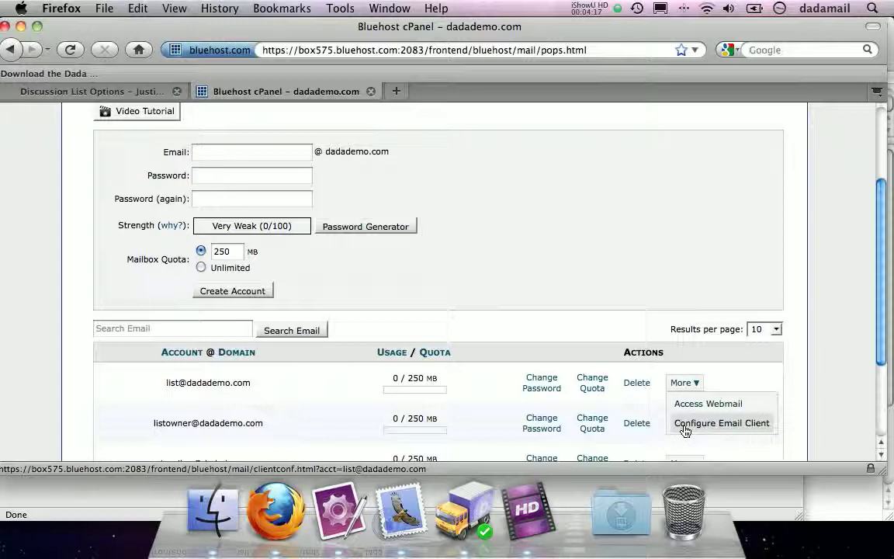
pyautogui.click(742, 423)
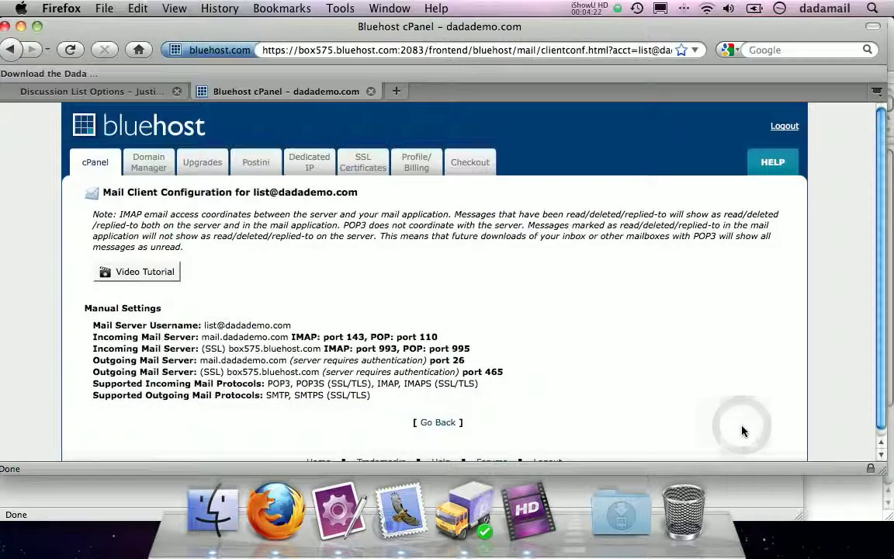
pyautogui.click(109, 90)
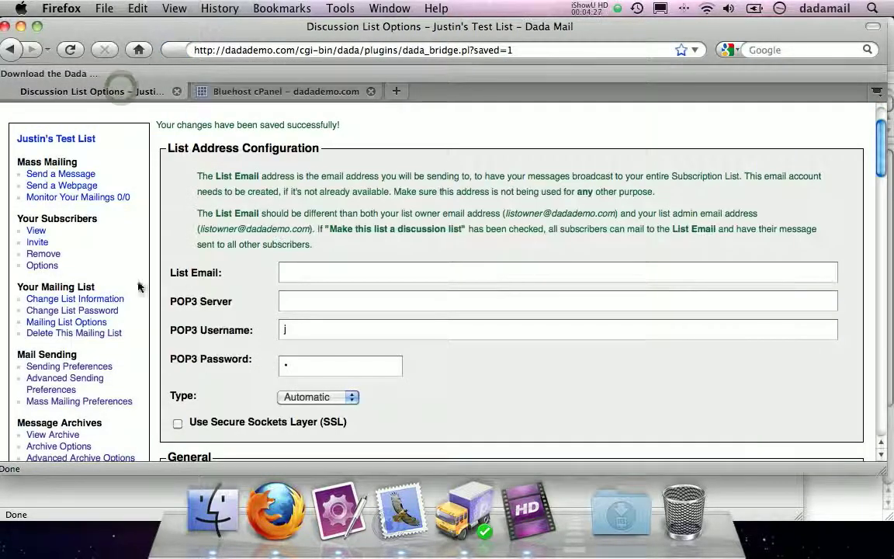
pyautogui.moveTo(167, 276); pyautogui.dragTo(225, 275)
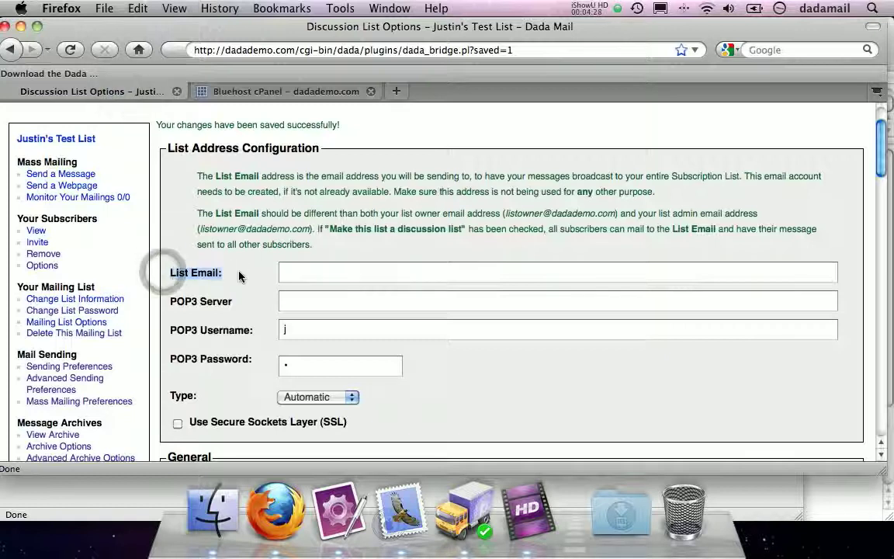
pyautogui.click(326, 272)
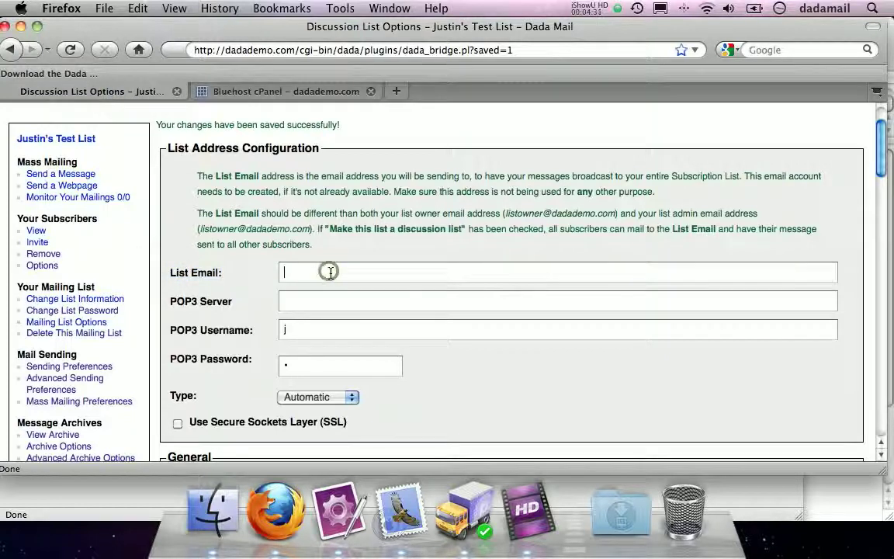
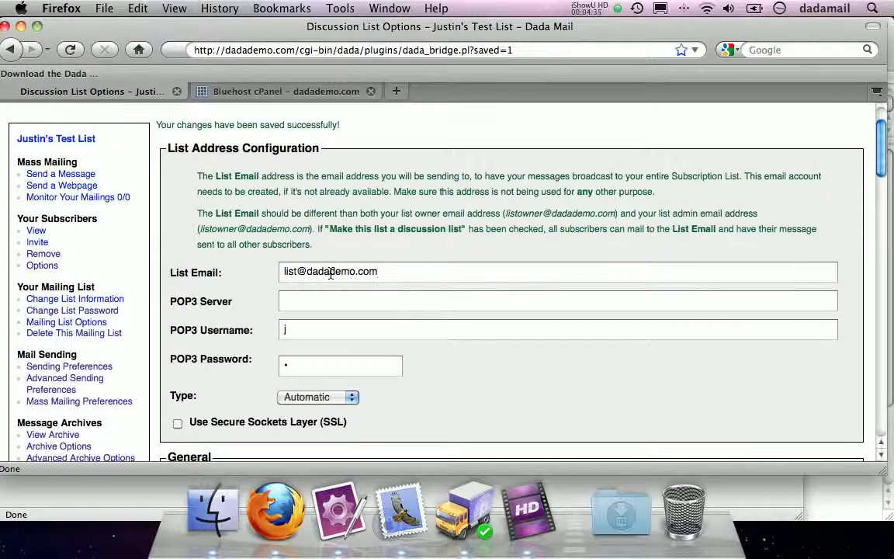
# - Copy the incoming server mail.dadademo.com from cPanel into the POP3 Server field
pyautogui.moveTo(167, 306); pyautogui.dragTo(235, 303)
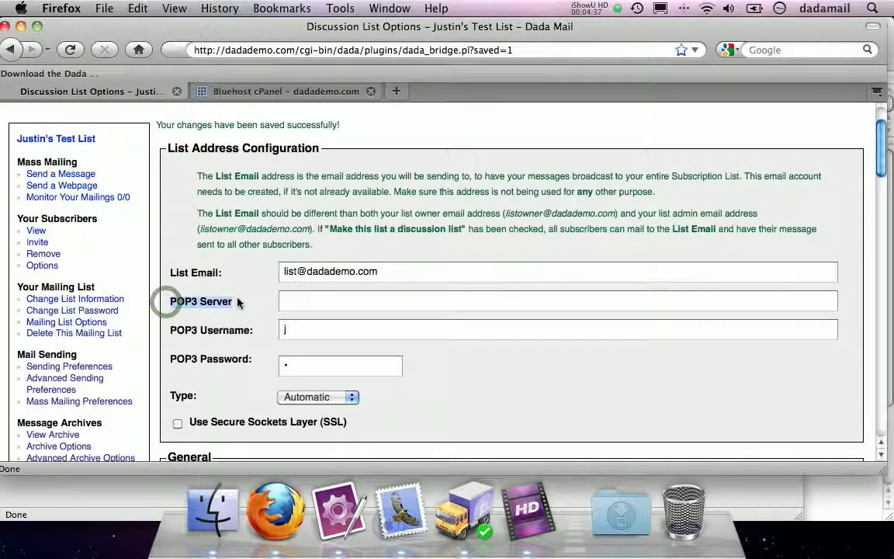
pyautogui.click(275, 90)
pyautogui.scroll(-1, 42, 179)
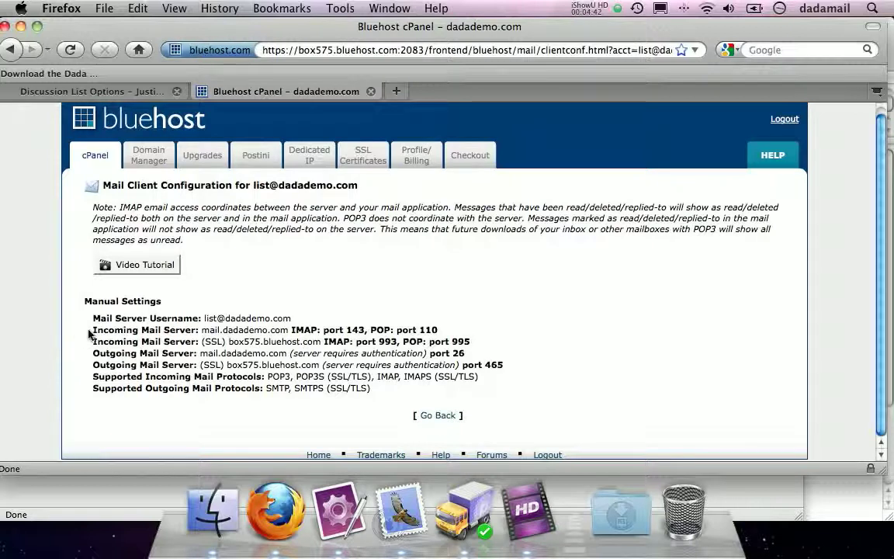
pyautogui.moveTo(92, 330); pyautogui.dragTo(199, 329)
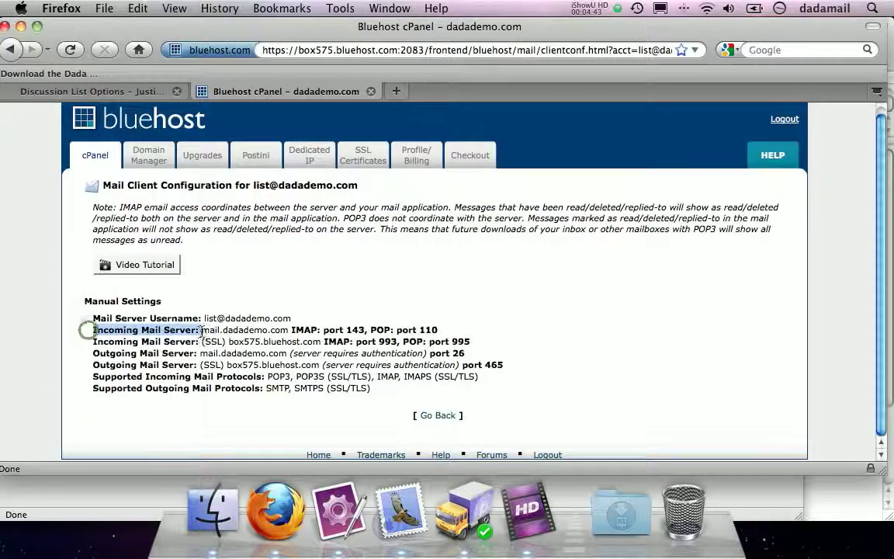
pyautogui.doubleClick(380, 330)
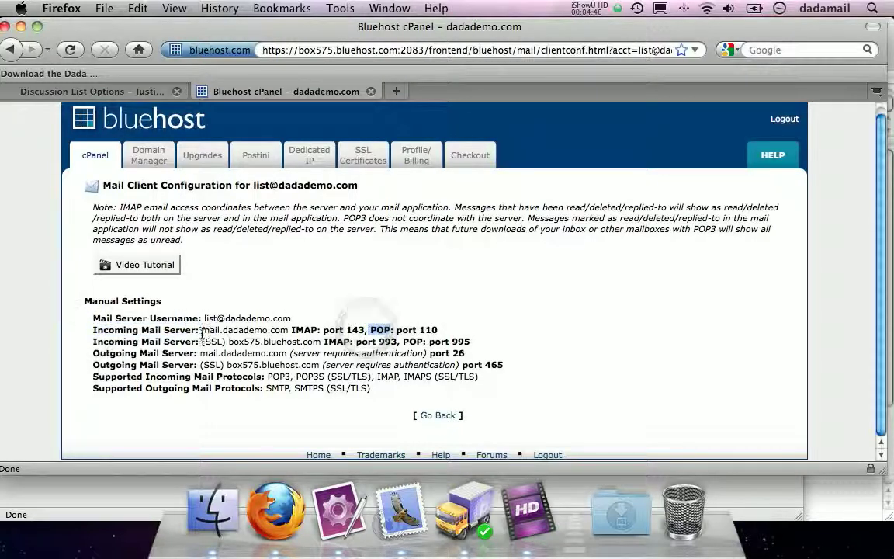
pyautogui.moveTo(201, 330); pyautogui.dragTo(288, 330)
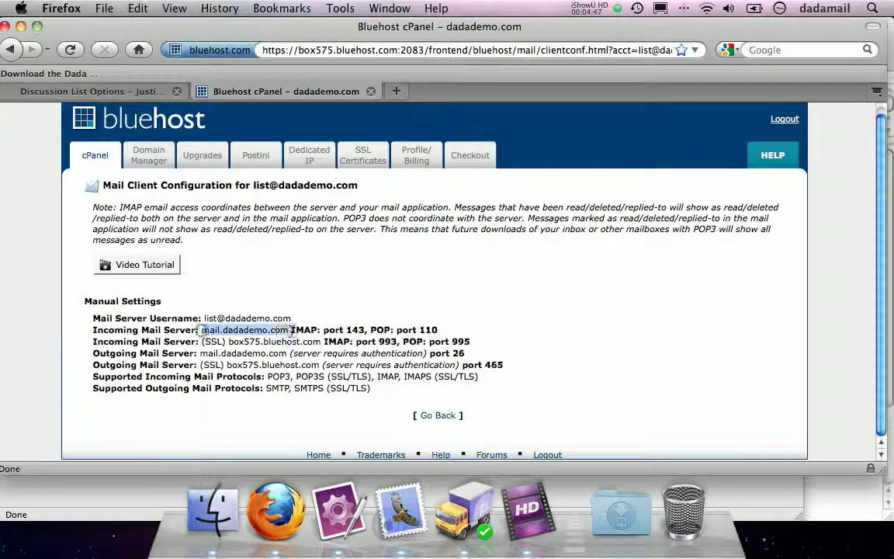
pyautogui.click(81, 92)
pyautogui.click(325, 305)
pyautogui.write('mail.dadademo.com')
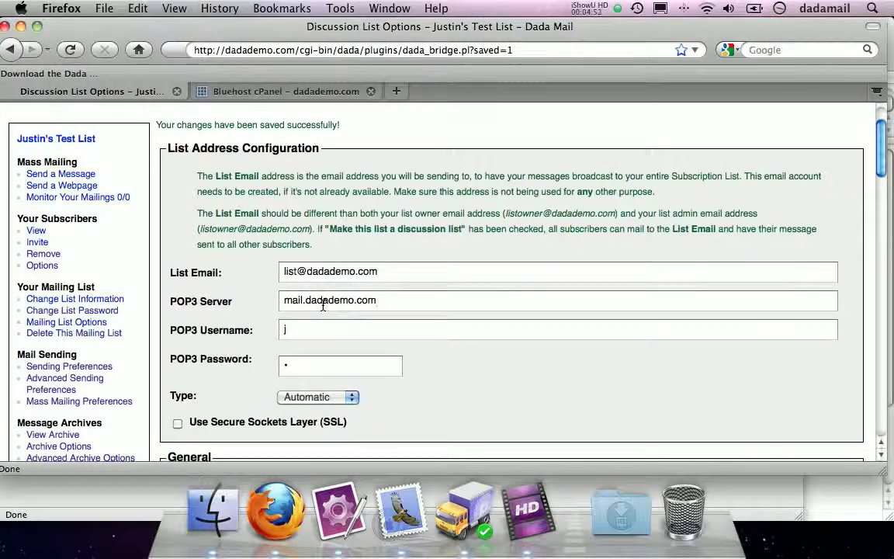
# - Copy the mailbox username from cPanel into POP3 Username, removing a stray trailing letter
pyautogui.click(268, 90)
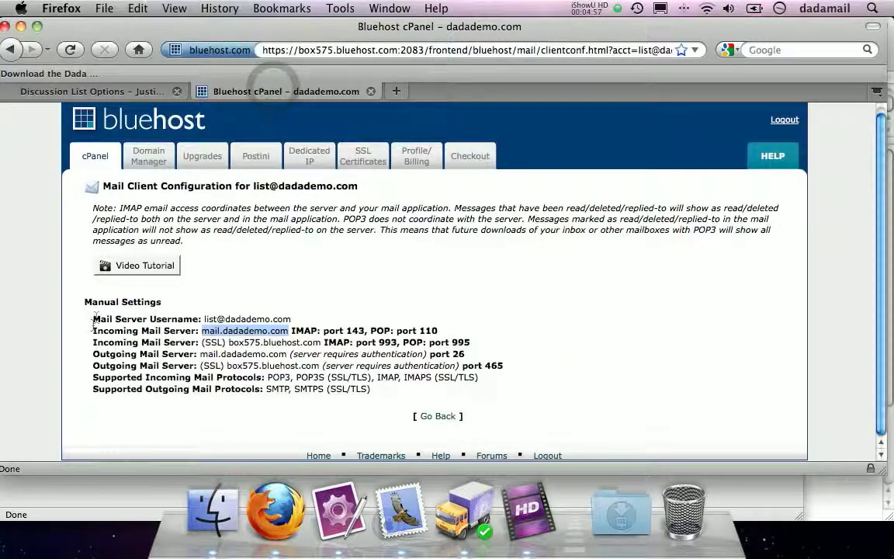
pyautogui.moveTo(94, 319); pyautogui.dragTo(203, 320)
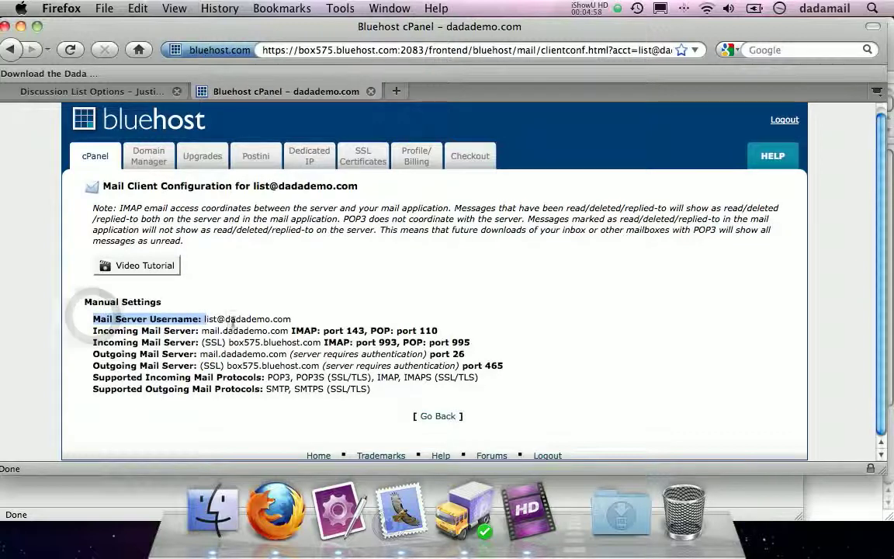
pyautogui.moveTo(291, 319); pyautogui.dragTo(202, 321)
pyautogui.press('super+c')
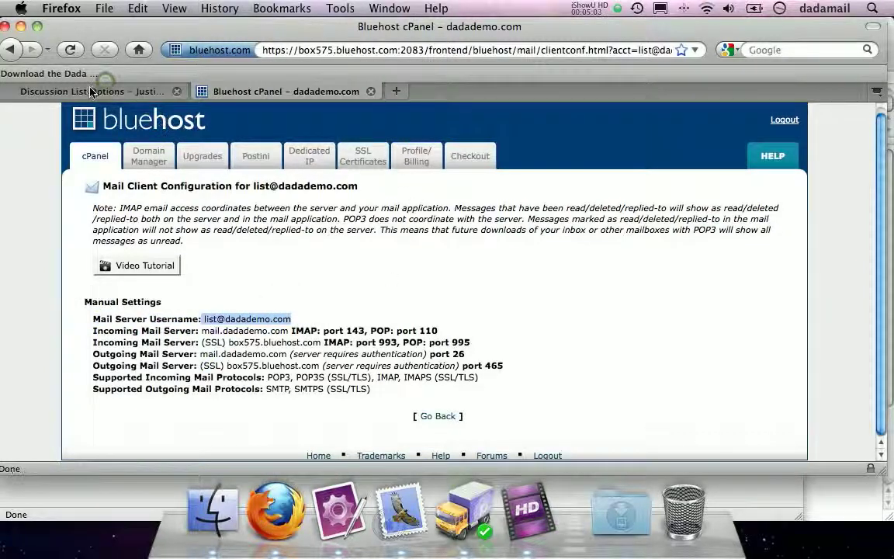
pyautogui.click(106, 90)
pyautogui.click(313, 323)
pyautogui.press('super+v')
pyautogui.scroll(-1, 254, 319)
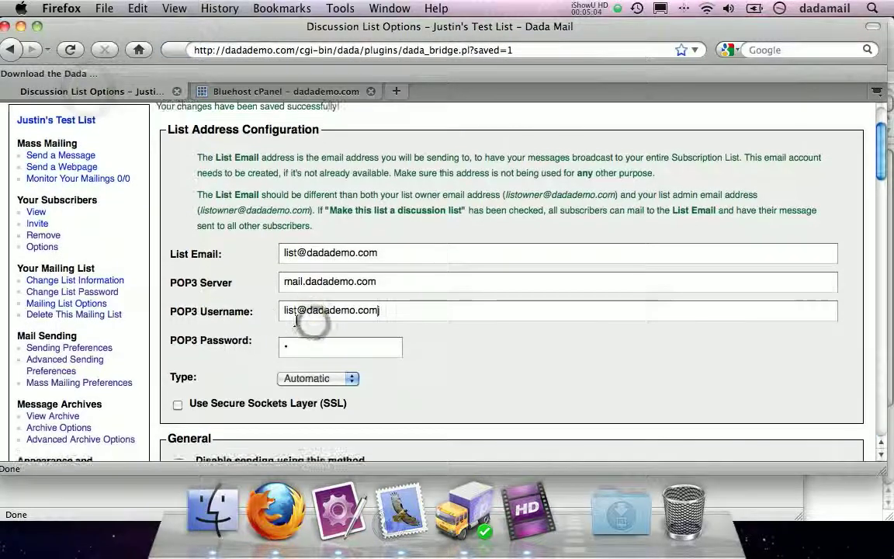
pyautogui.click(283, 311)
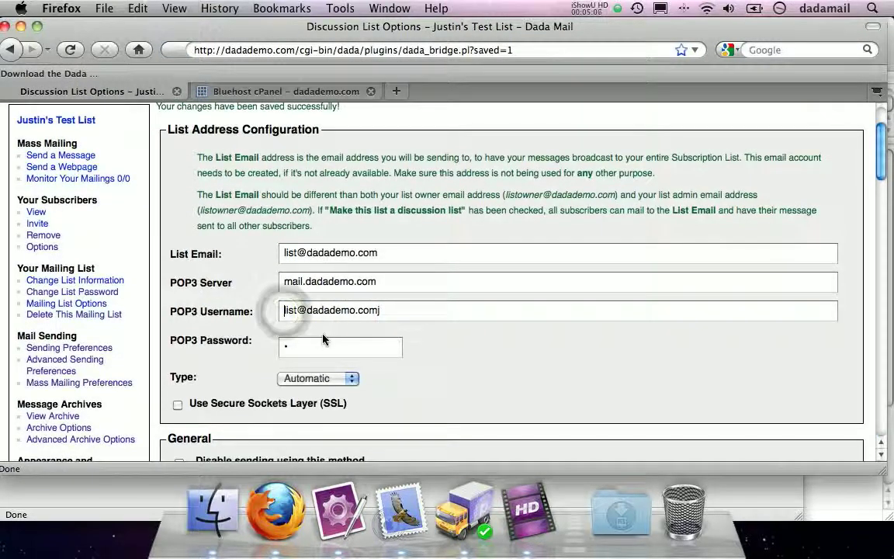
pyautogui.press('super+z')
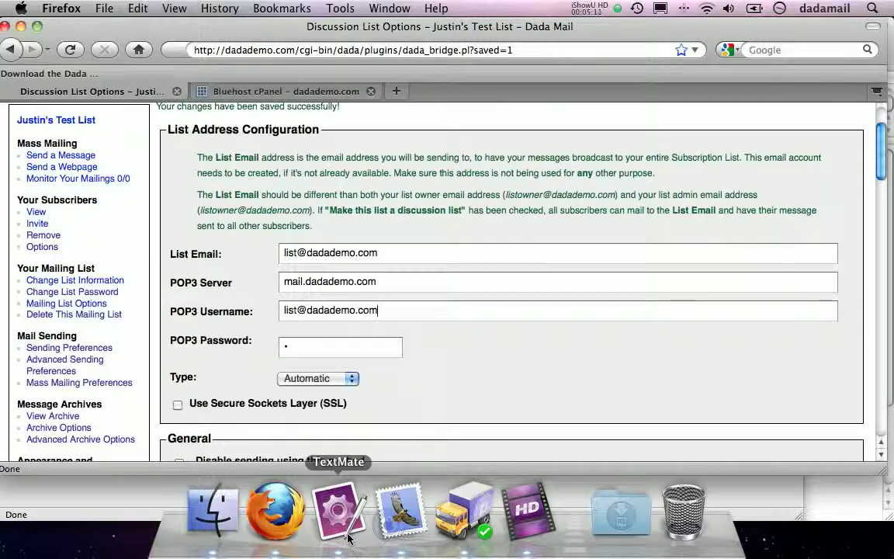
# - Paste the saved mailbox password from the TextMate note into POP3 Password
pyautogui.press('super+Tab')
pyautogui.tripleClick(578, 139)
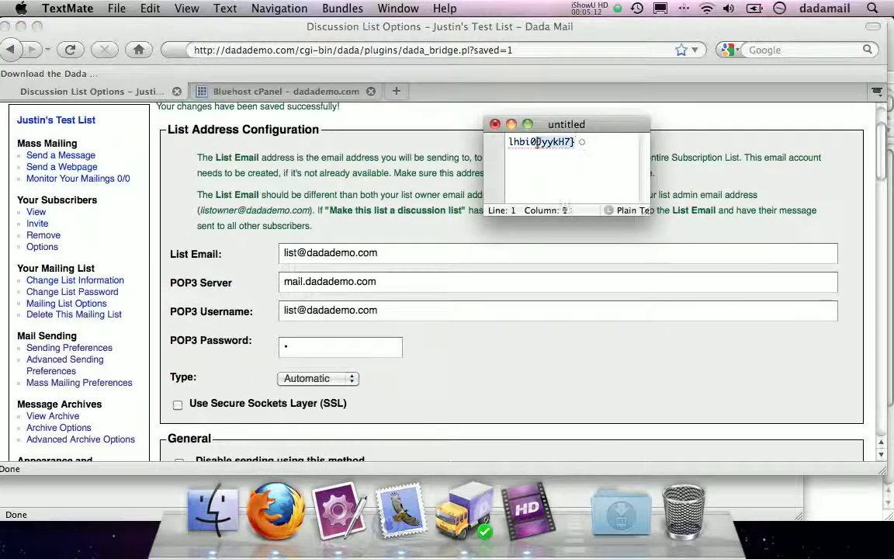
pyautogui.scroll(-4, 388, 179)
pyautogui.scroll(3, 394, 157)
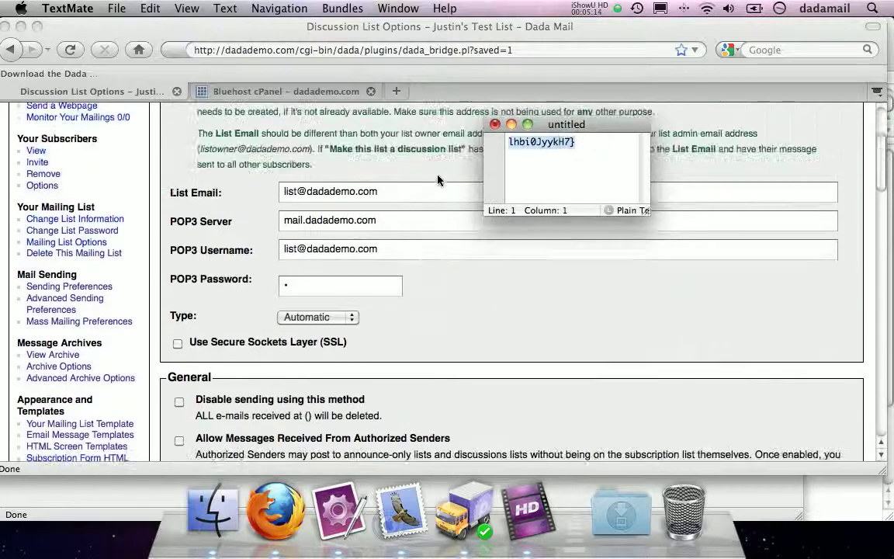
pyautogui.click(302, 287)
pyautogui.press('super+v')
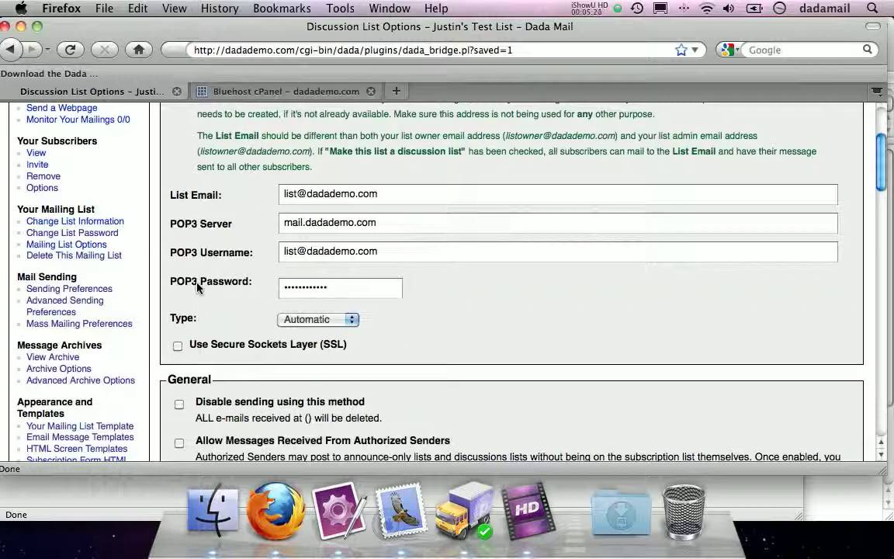
# - Leave the POP3 authentication Type set to Automatic
pyautogui.click(276, 320)
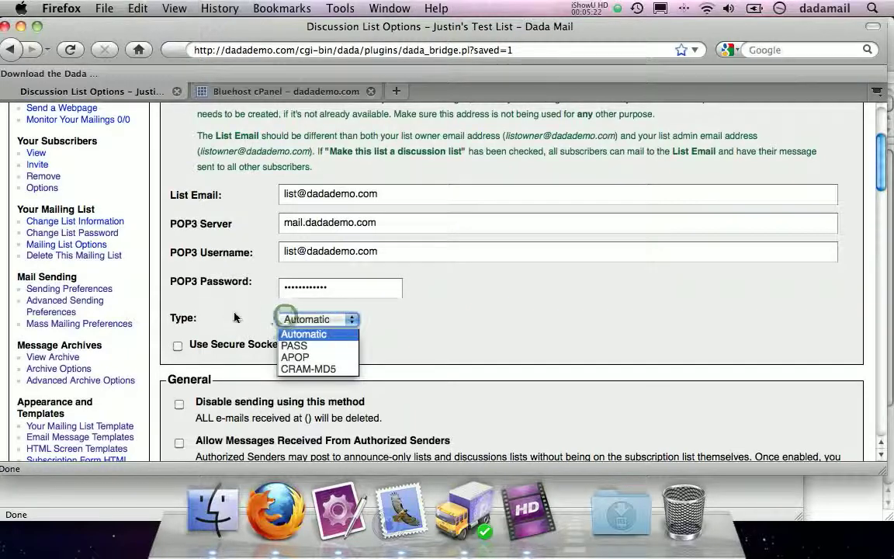
pyautogui.click(281, 319)
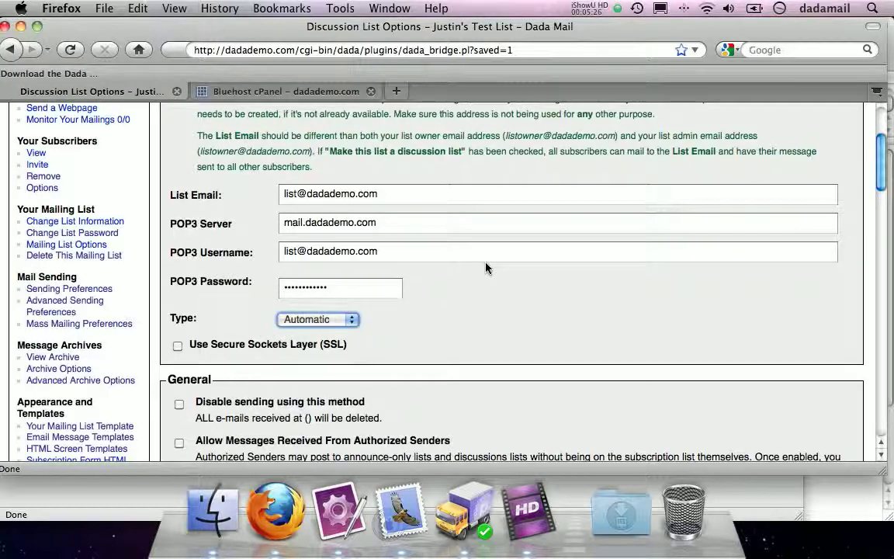
pyautogui.click(518, 307)
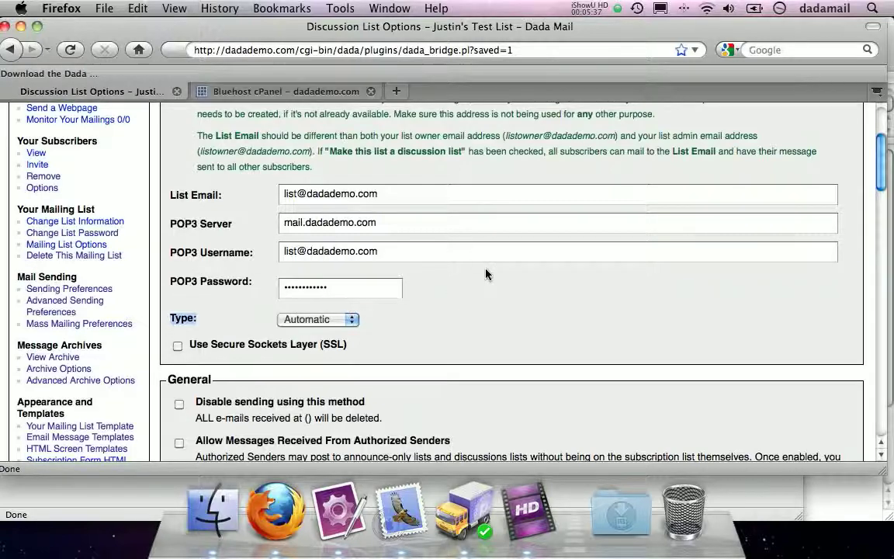
pyautogui.moveTo(879, 145); pyautogui.dragTo(879, 382)
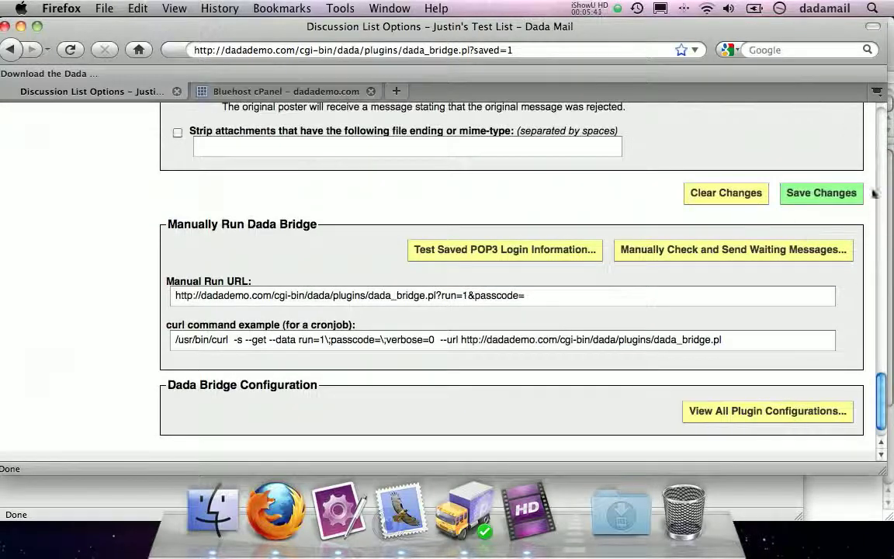
# - Save the POP3 settings, decline browser password storage, and scroll to Manually Run Dada Bridge
pyautogui.click(816, 198)
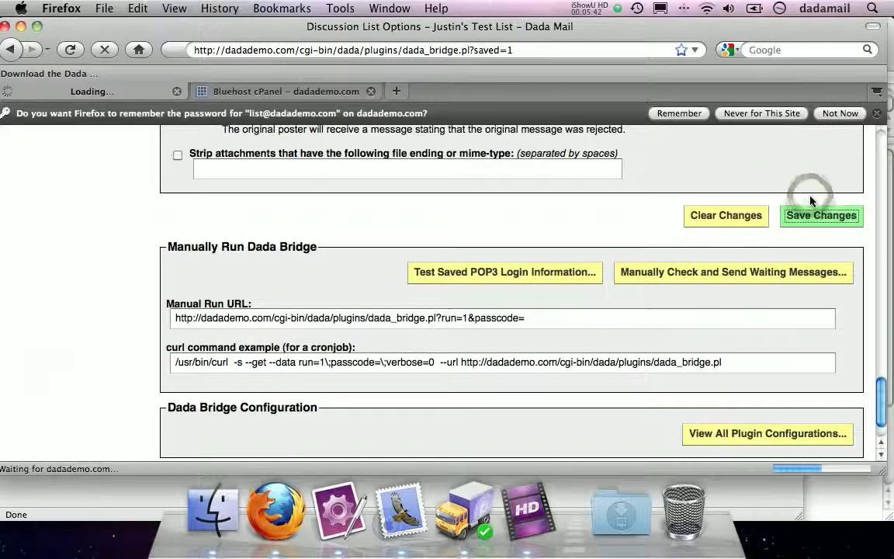
pyautogui.click(835, 114)
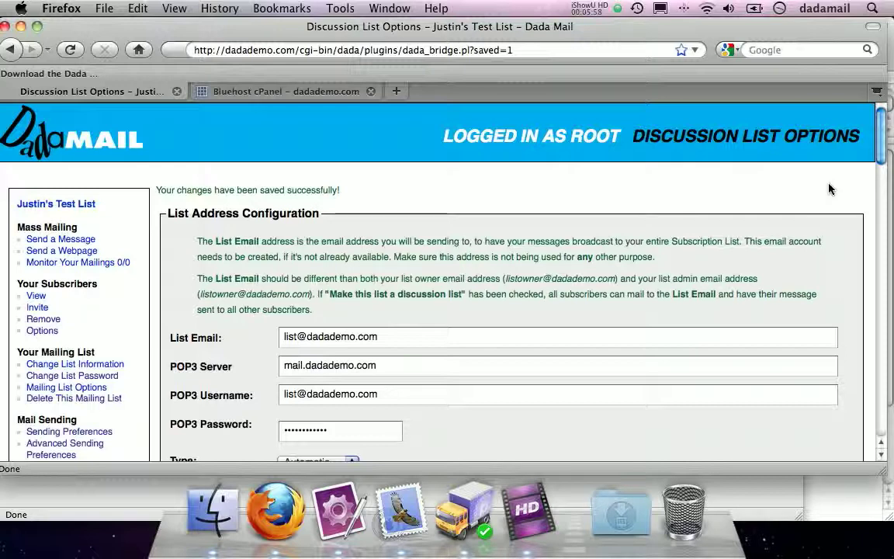
pyautogui.moveTo(881, 130); pyautogui.dragTo(885, 201)
pyautogui.scroll(-15, 844, 340)
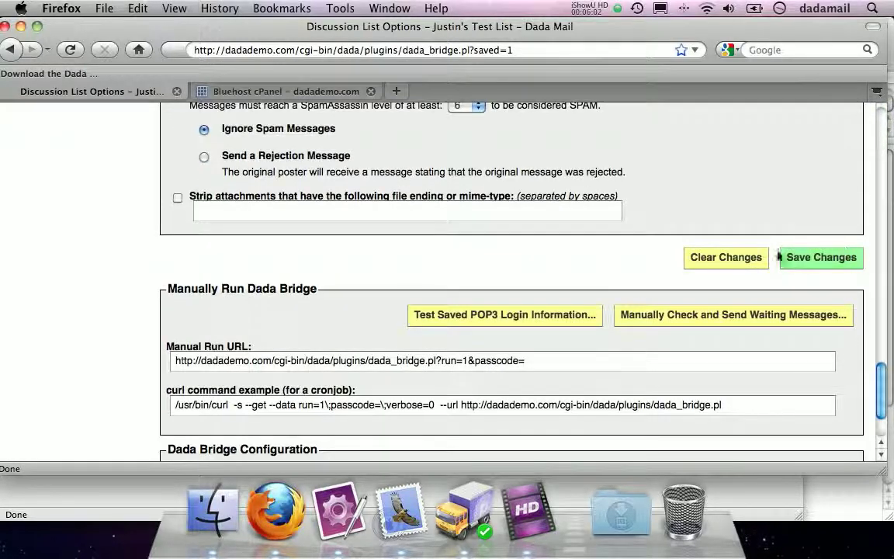
pyautogui.click(674, 315)
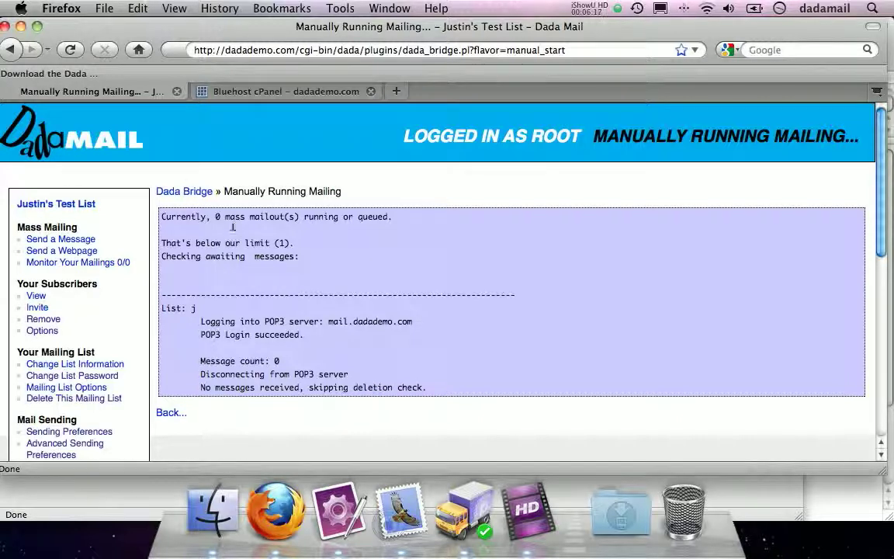
# - Confirm the log shows POP3 login to mail.dadademo.com succeeded with 0 messages
pyautogui.scroll(-3, 241, 224)
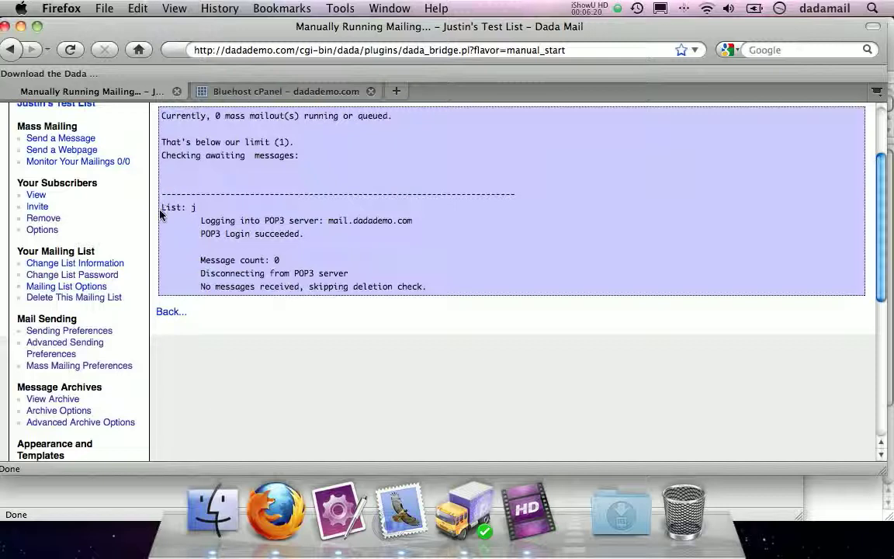
pyautogui.moveTo(200, 233); pyautogui.dragTo(368, 240)
pyautogui.click(197, 262)
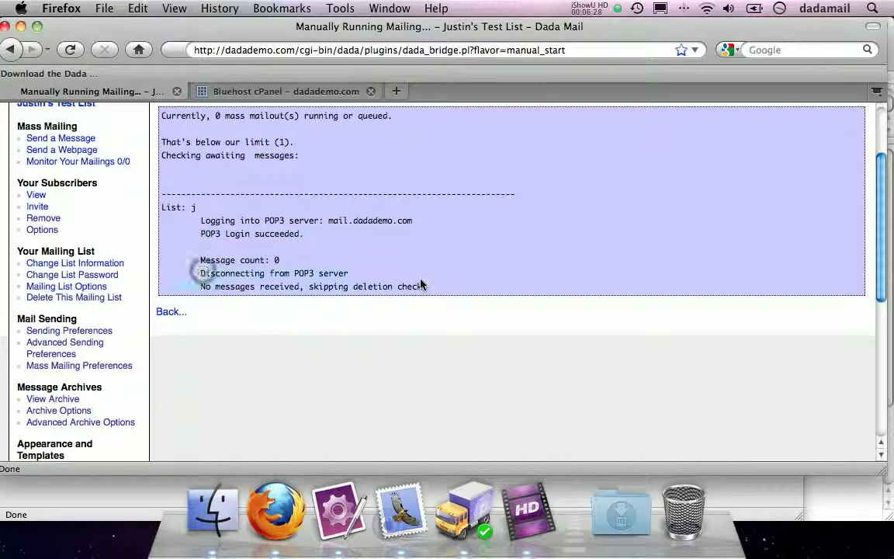
pyautogui.scroll(3, 420, 285)
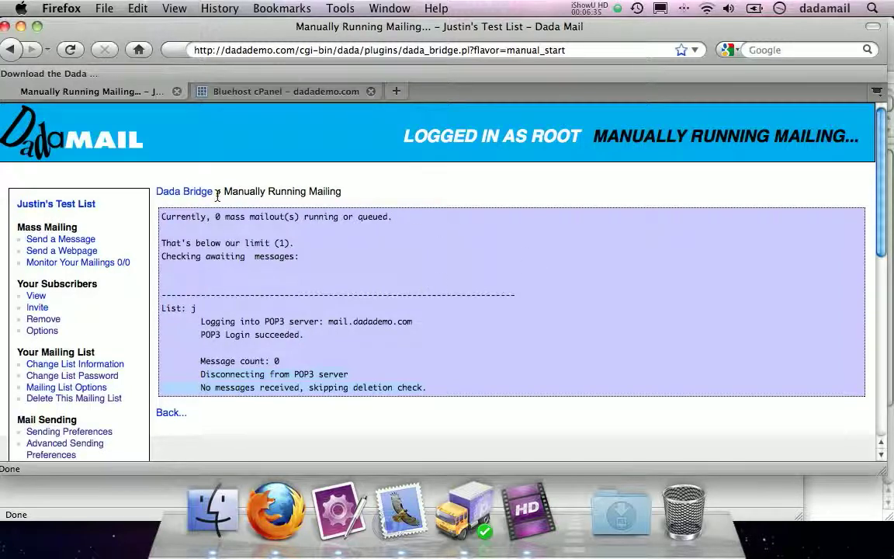
pyautogui.click(188, 192)
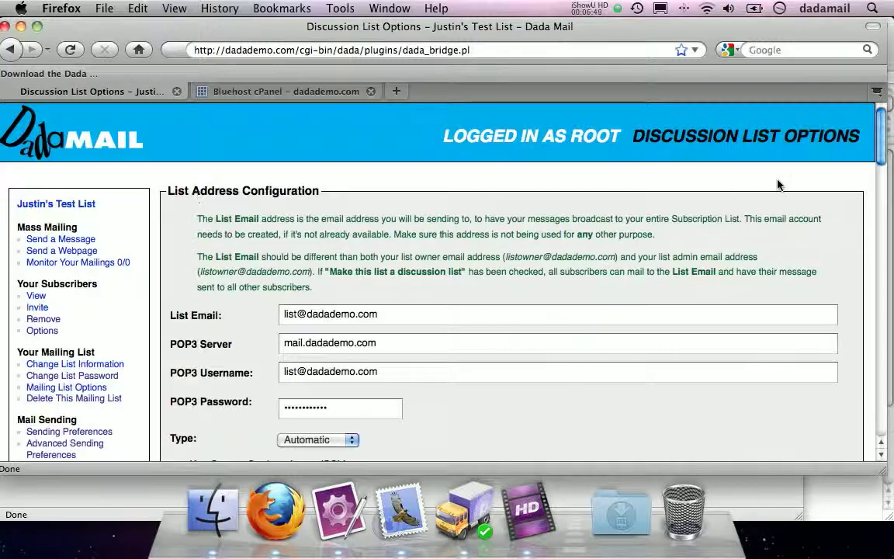
# - Tick 'Make this list a discussion list' and save the Discussion List Options
pyautogui.scroll(-15, 881, 118)
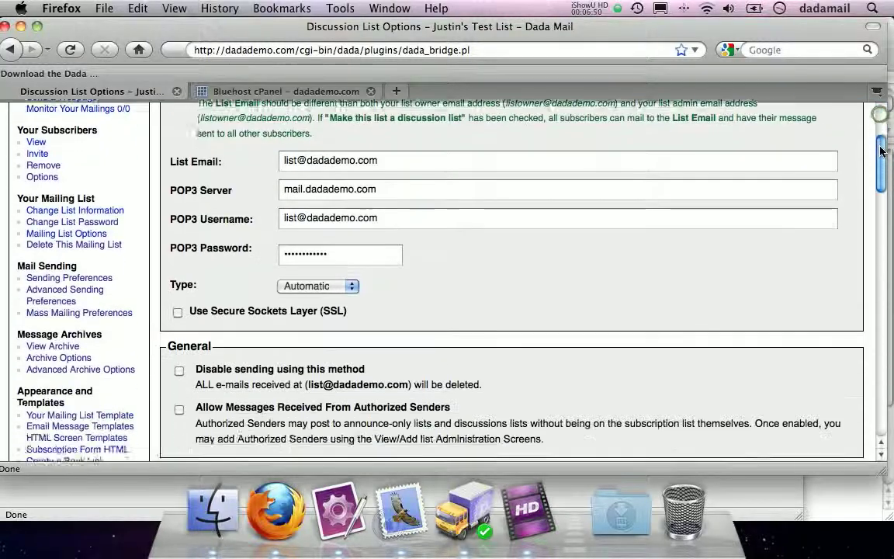
pyautogui.moveTo(889, 301); pyautogui.dragTo(880, 200)
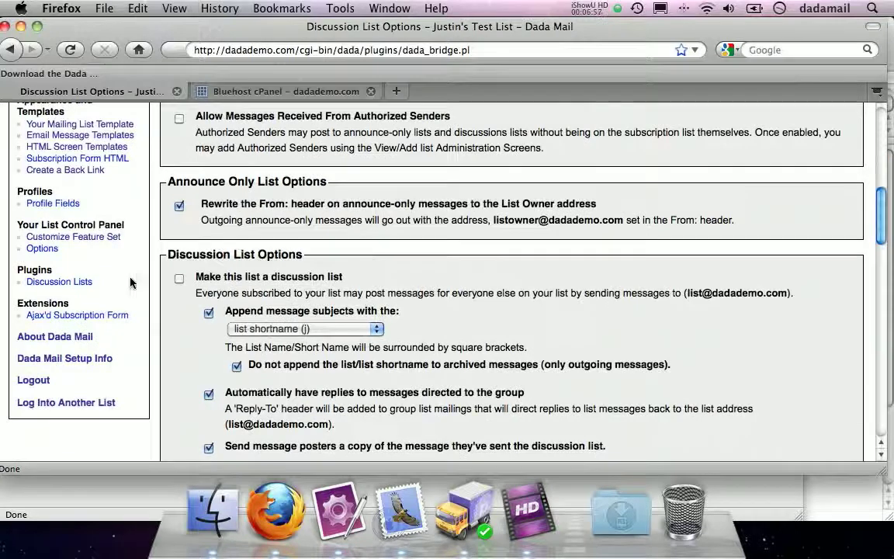
pyautogui.moveTo(159, 256); pyautogui.dragTo(308, 260)
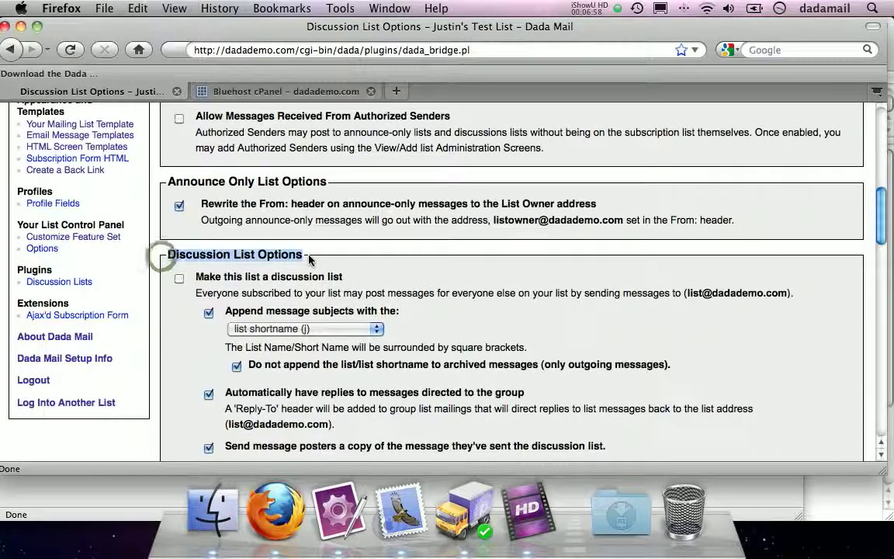
pyautogui.click(269, 279)
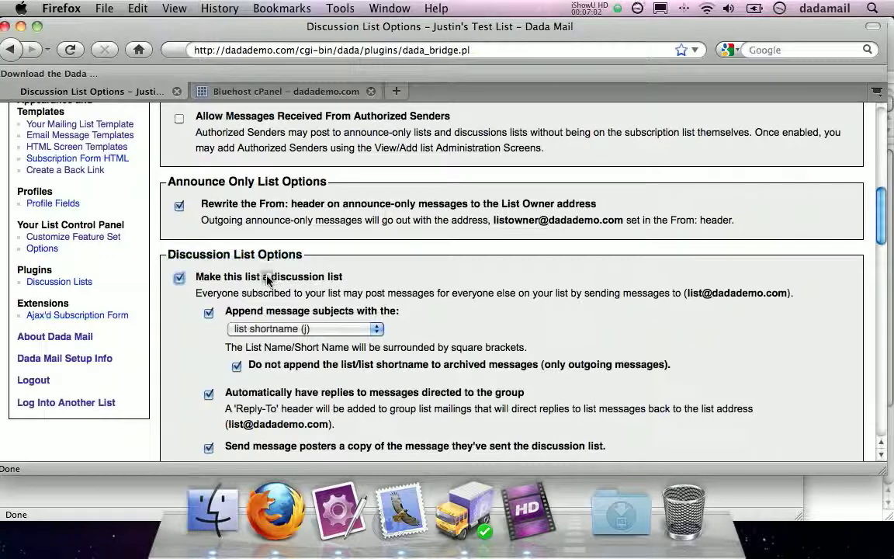
pyautogui.scroll(-15, 822, 267)
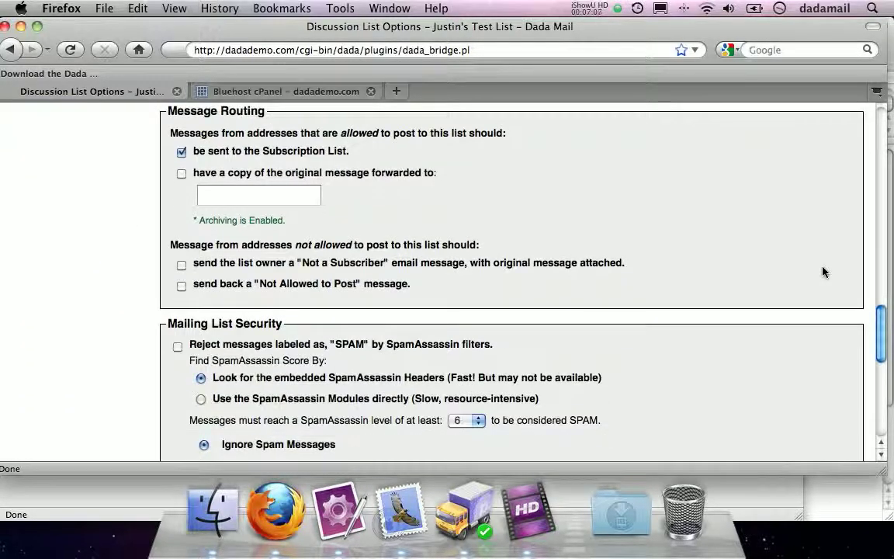
pyautogui.scroll(-10, 822, 269)
pyautogui.click(827, 231)
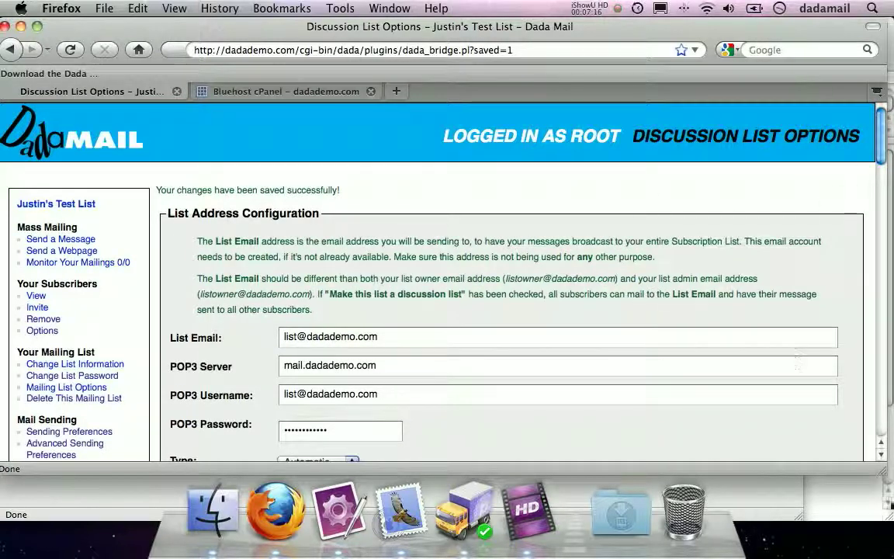
pyautogui.moveTo(881, 470); pyautogui.dragTo(751, 455)
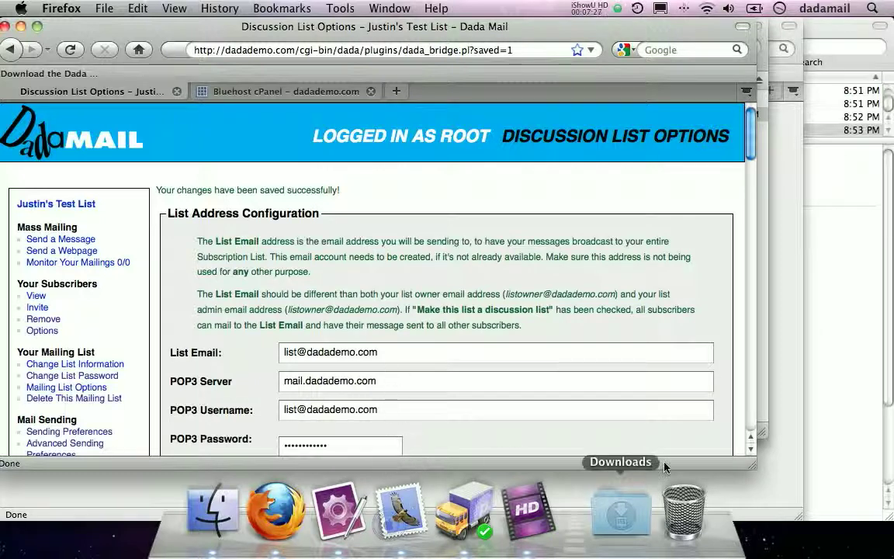
# - View the current subscriber list to confirm it holds one subscriber
pyautogui.click(34, 296)
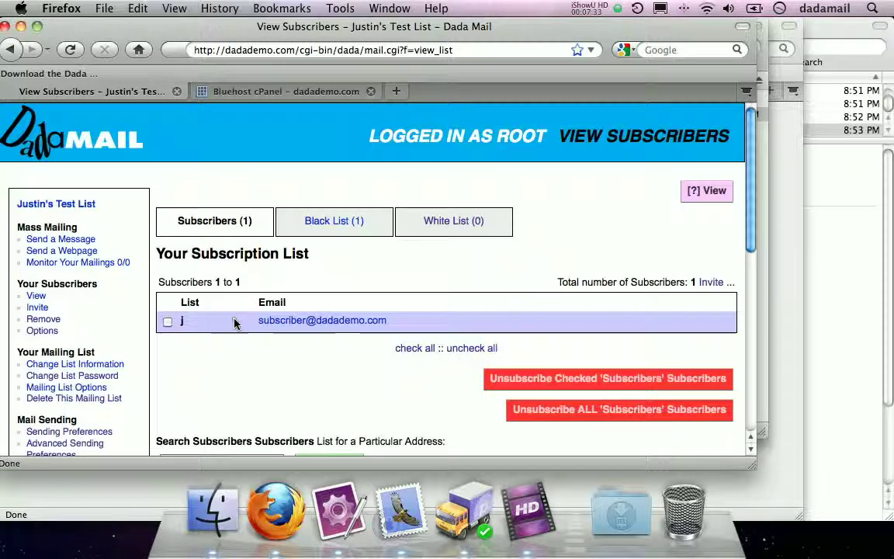
pyautogui.scroll(-4, 403, 322)
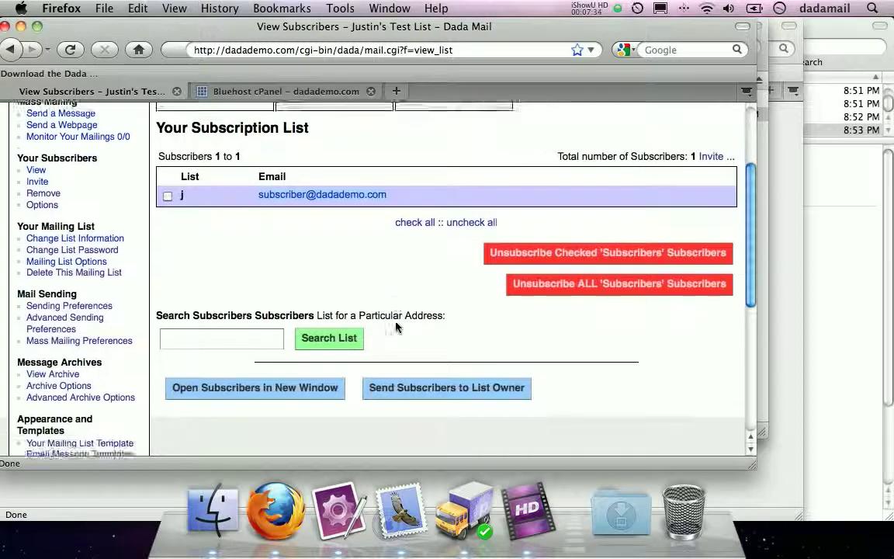
pyautogui.scroll(4, 433, 185)
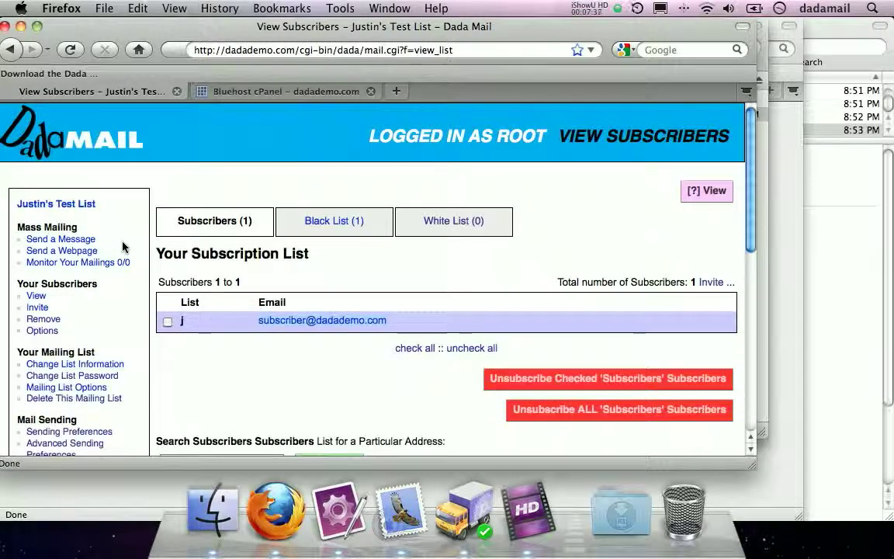
pyautogui.scroll(-7, 123, 245)
pyautogui.scroll(-3, 66, 409)
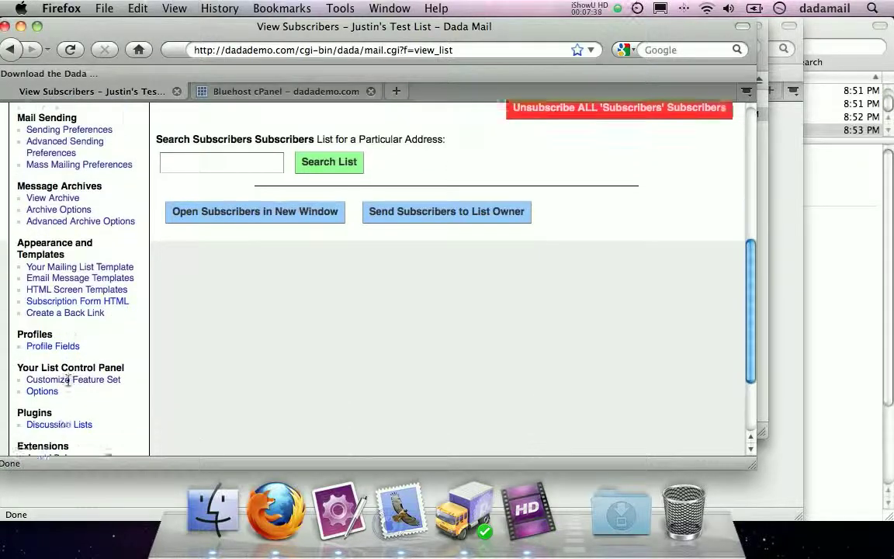
# - Return to the Discussion Lists settings and select the List Email address
pyautogui.click(59, 391)
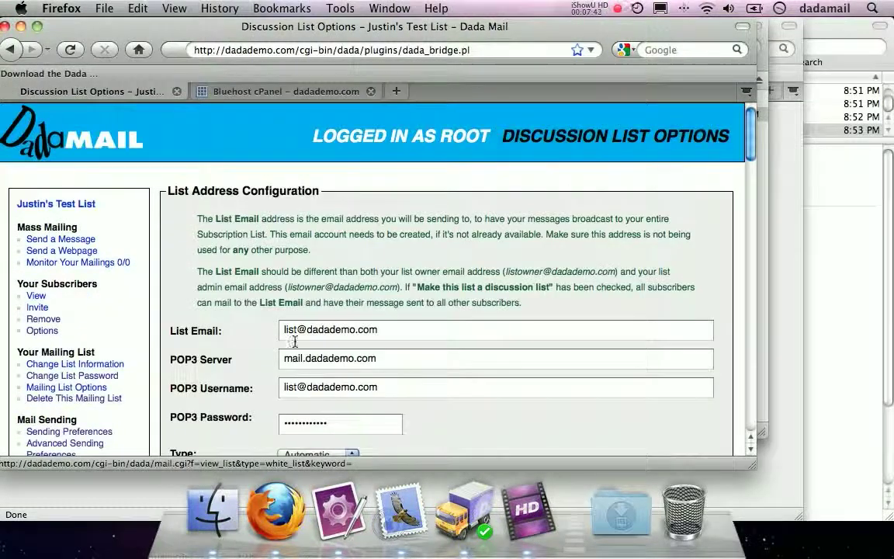
pyautogui.moveTo(402, 332); pyautogui.dragTo(199, 327)
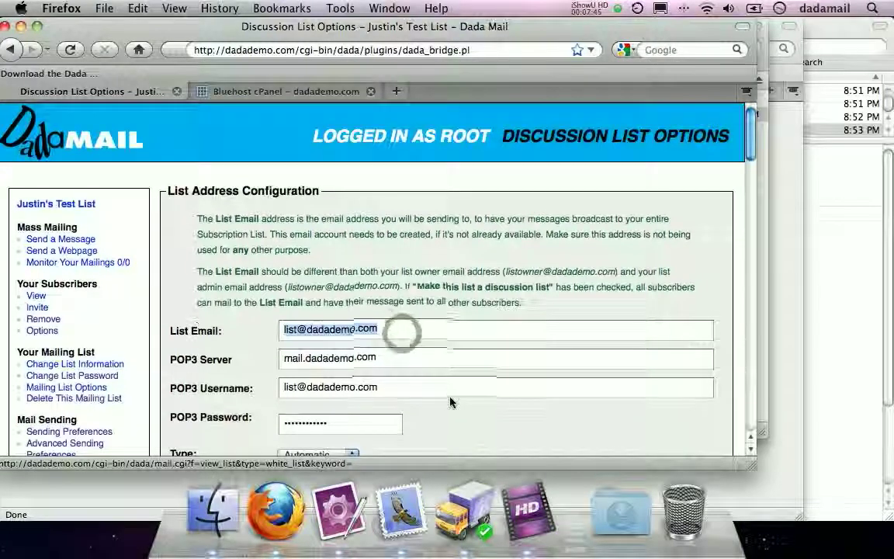
pyautogui.scroll(-1, 453, 403)
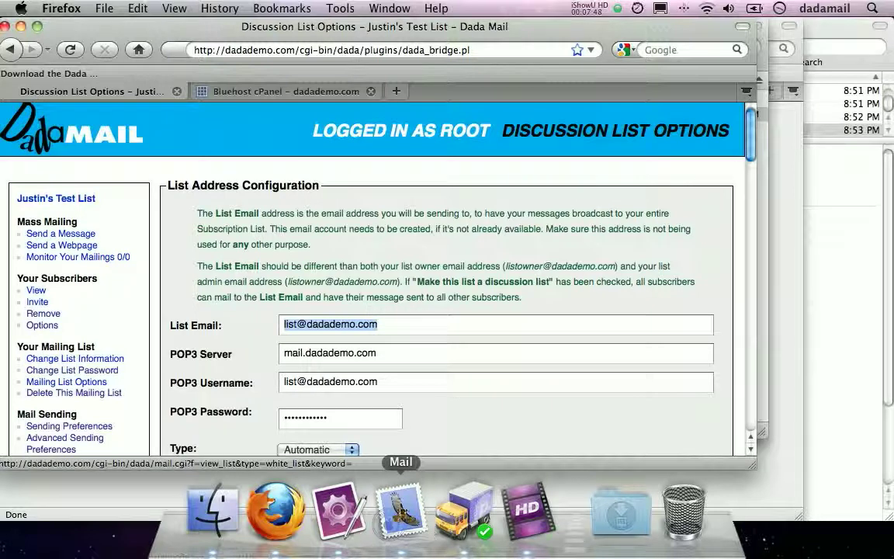
pyautogui.click(401, 509)
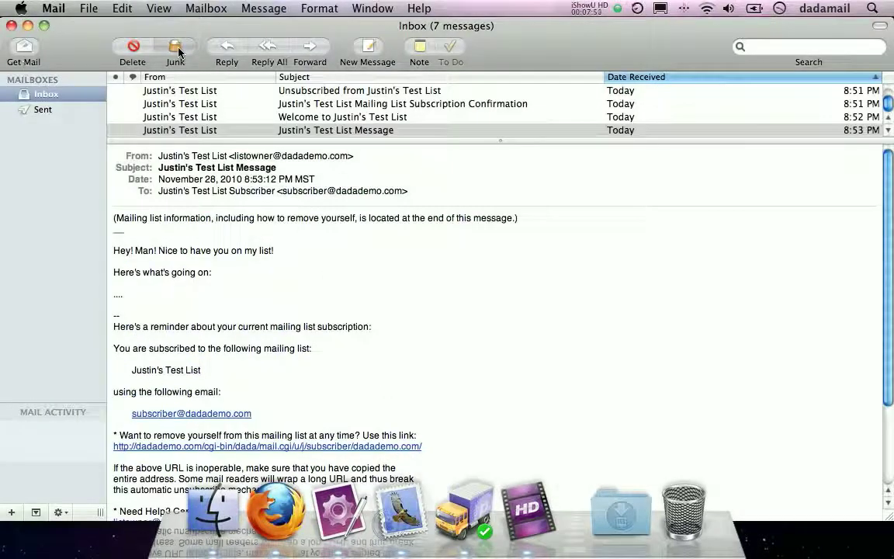
# - Send a new email with subject 'Test' and body 'Hey' to the list's address
pyautogui.press('super+n')
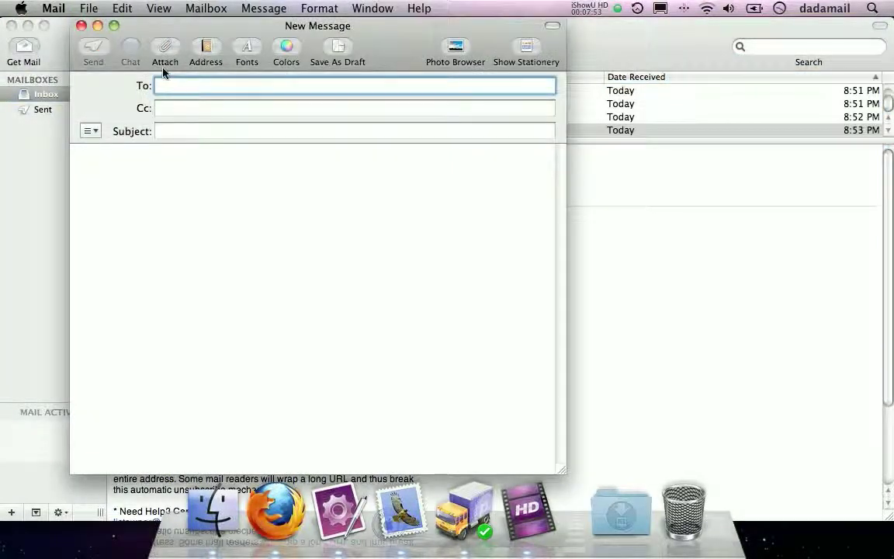
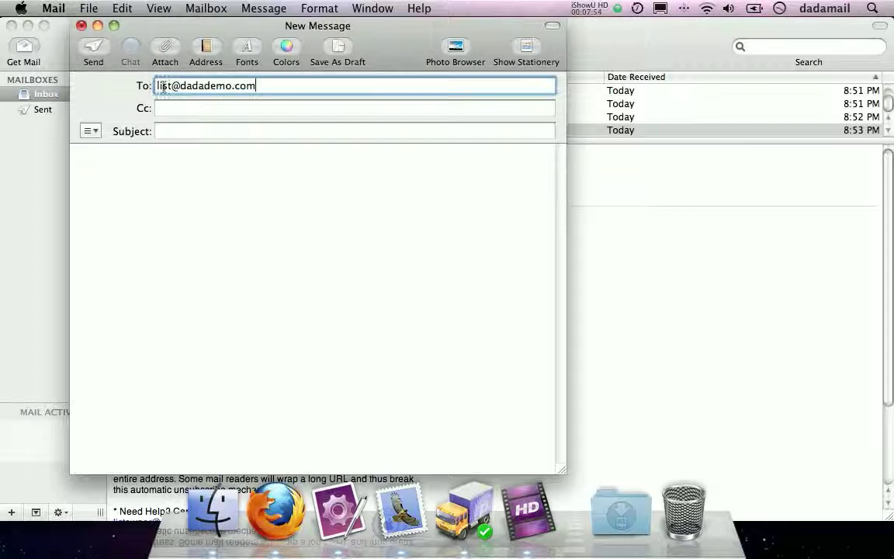
pyautogui.moveTo(158, 85); pyautogui.dragTo(275, 86)
pyautogui.click(200, 135)
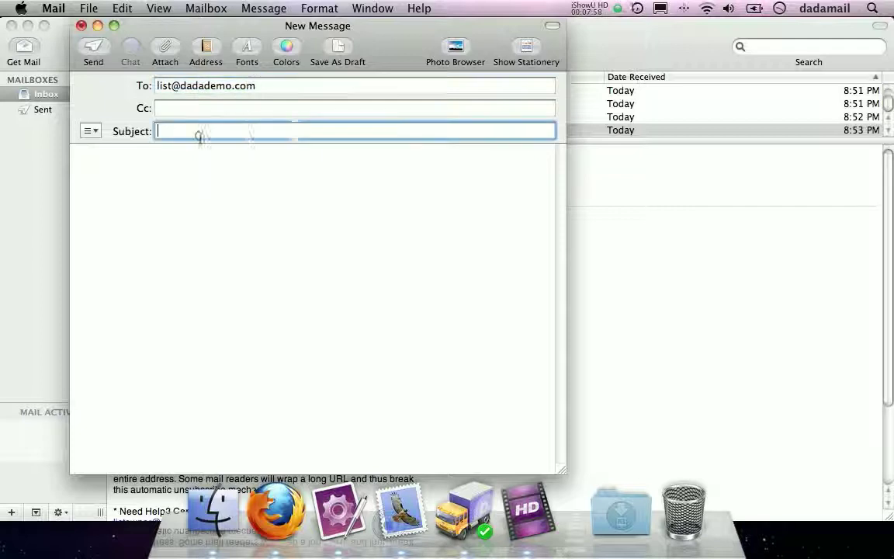
pyautogui.write('Test')
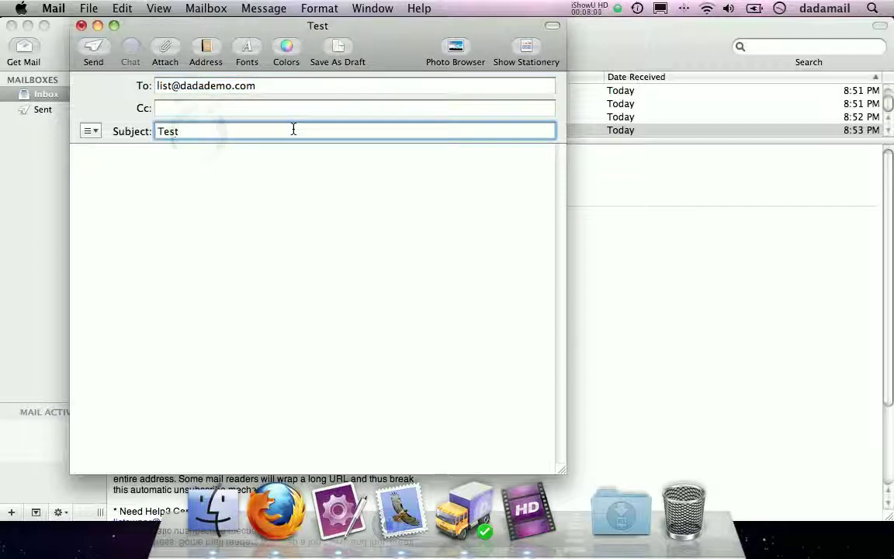
pyautogui.press('Tab')
pyautogui.write('Hey')
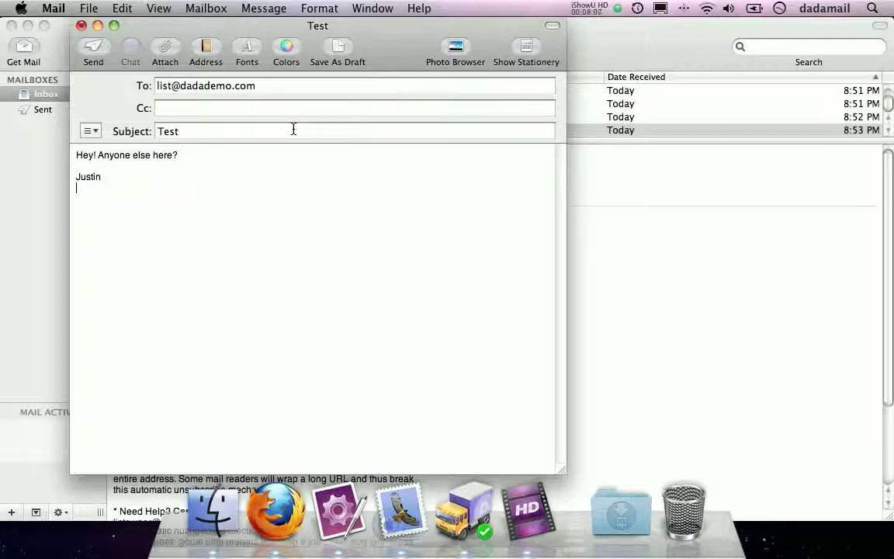
pyautogui.click(92, 39)
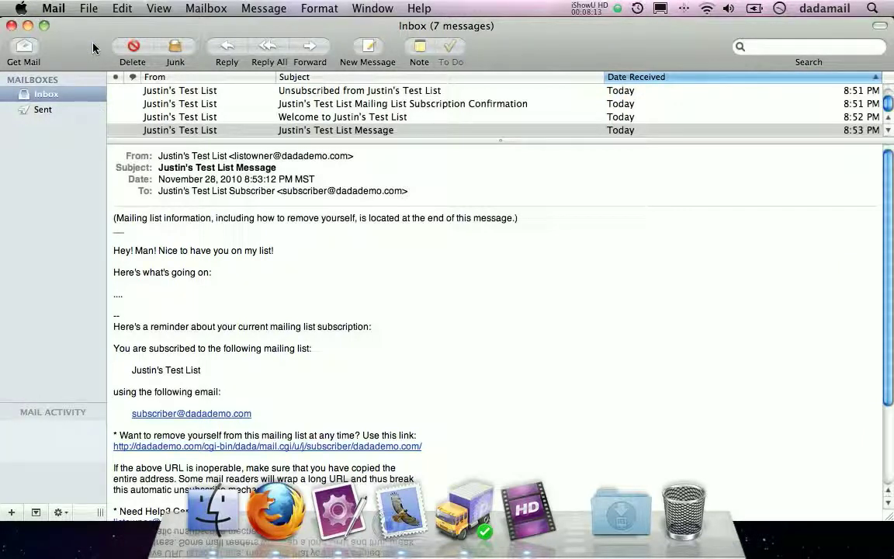
# - Bring the discussion list options page forward and scroll toward Manually Run Dada Bridge
pyautogui.click(48, 28)
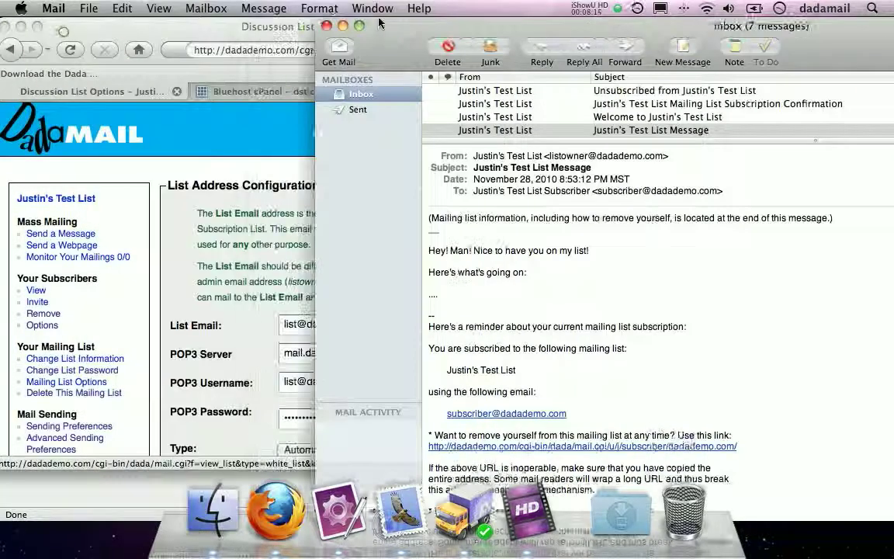
pyautogui.click(233, 128)
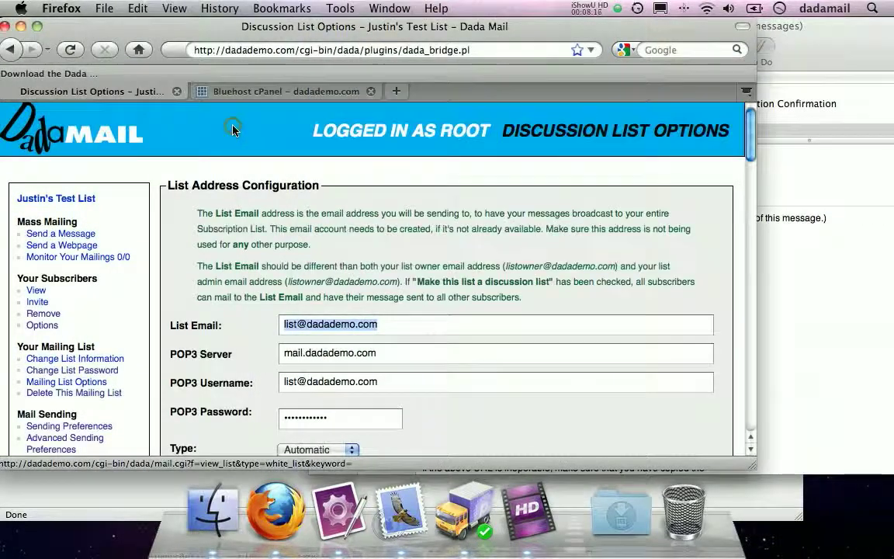
pyautogui.click(868, 349)
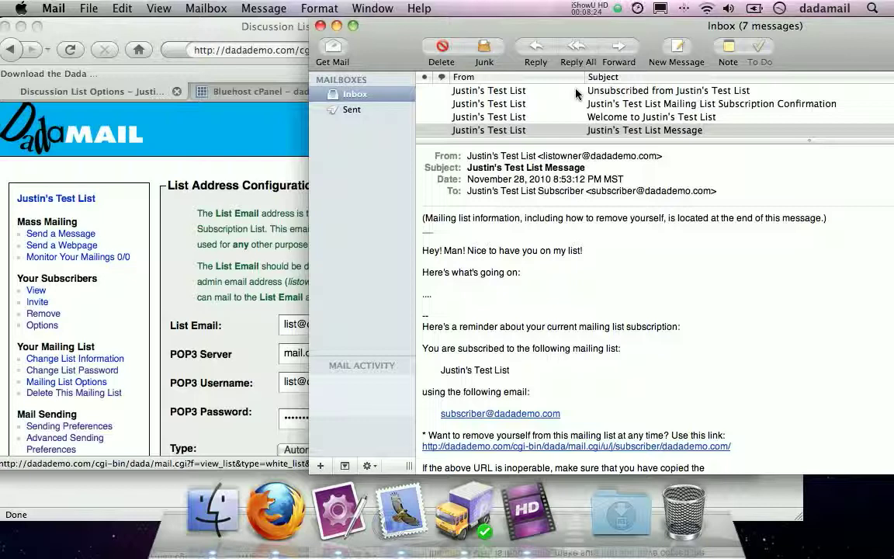
pyautogui.click(198, 237)
pyautogui.moveTo(199, 211); pyautogui.dragTo(534, 293)
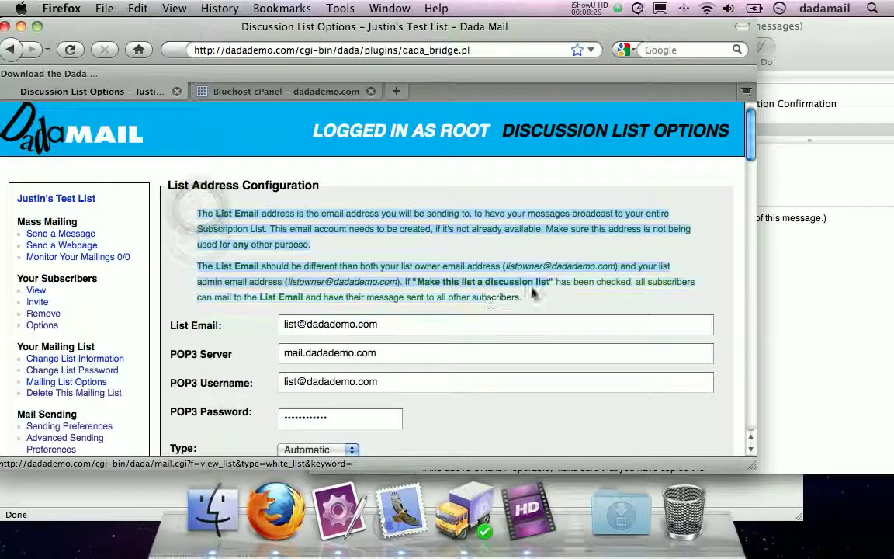
pyautogui.click(342, 244)
pyautogui.scroll(-20, 342, 244)
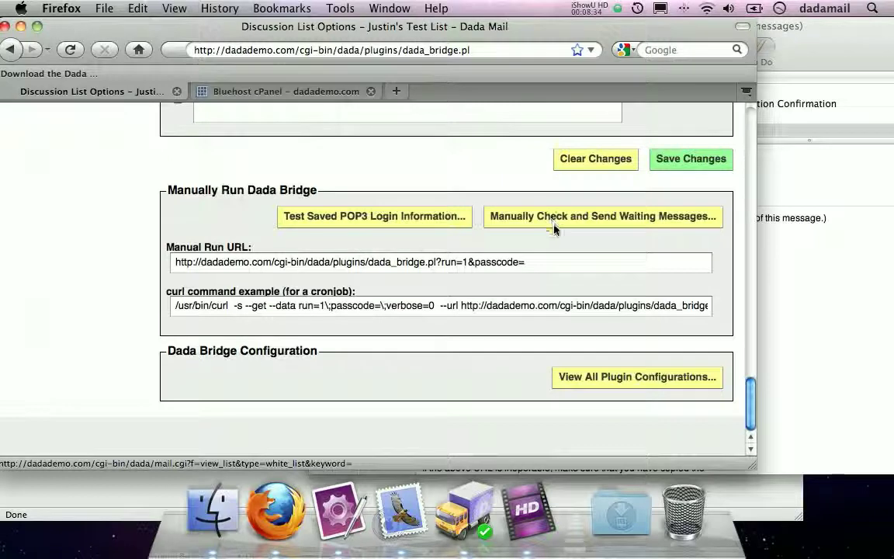
# - Manually run the bridge check for waiting messages and confirm the log shows Message count: 1
pyautogui.click(613, 218)
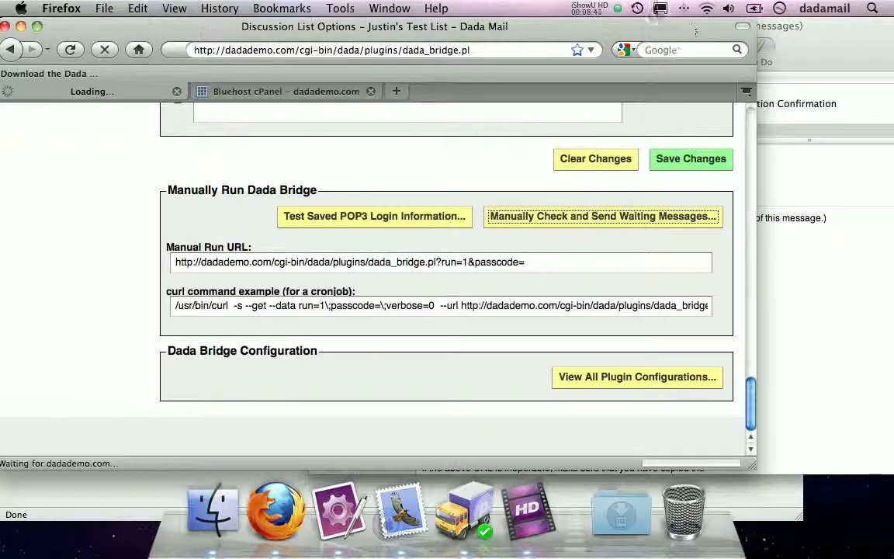
pyautogui.click(637, 9)
pyautogui.click(637, 50)
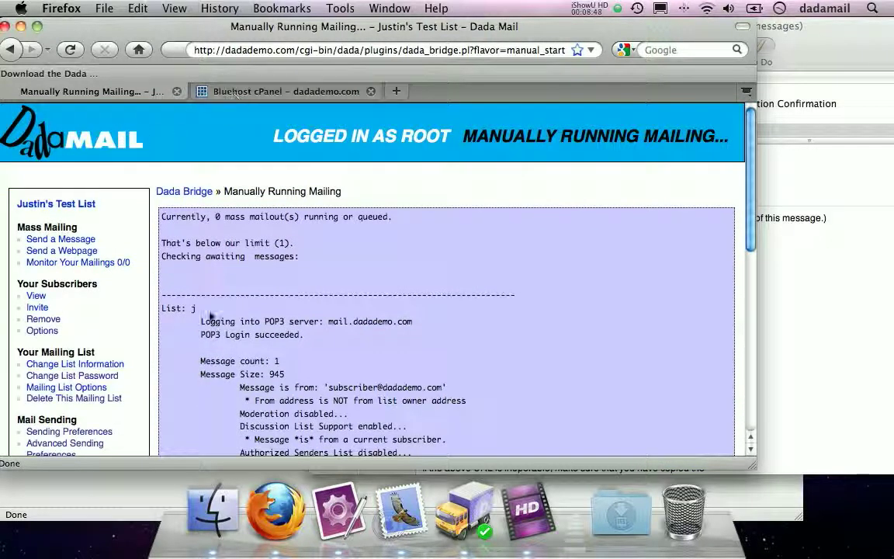
pyautogui.click(180, 293)
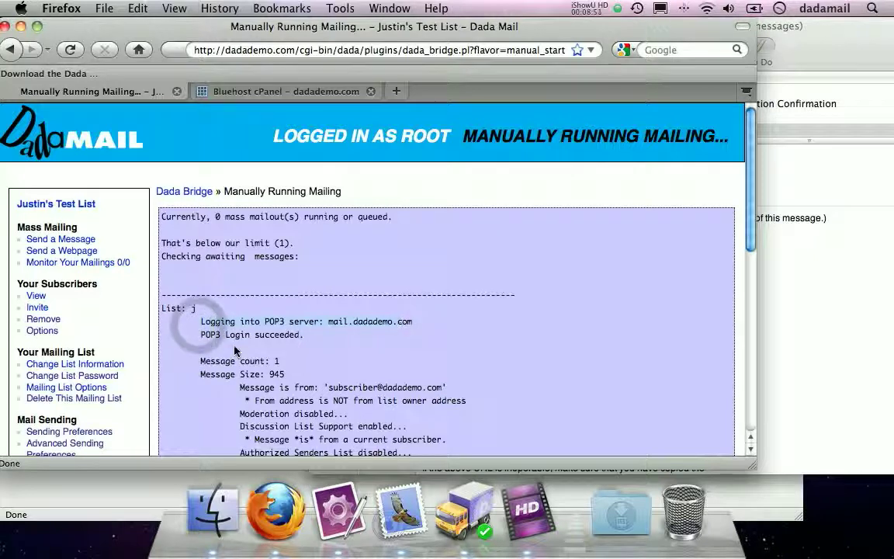
pyautogui.scroll(-2, 579, 272)
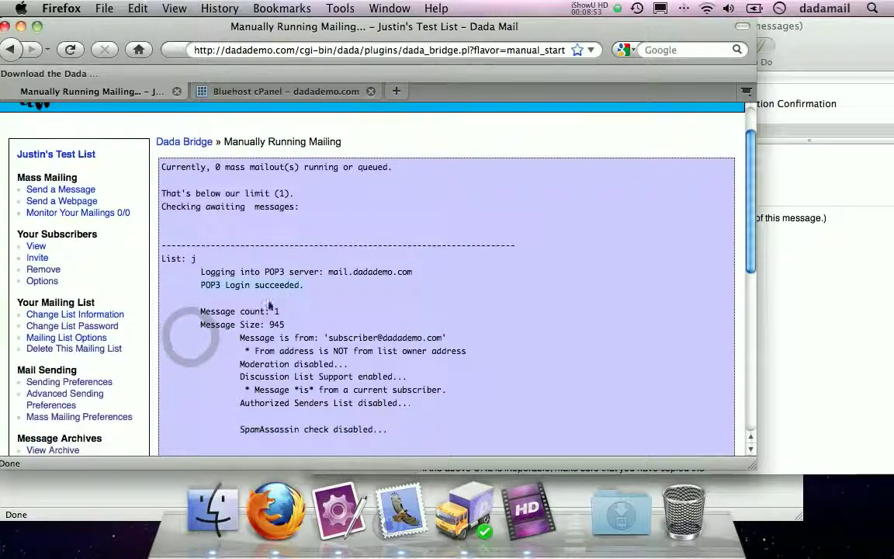
pyautogui.tripleClick(198, 311)
pyautogui.scroll(-2, 553, 293)
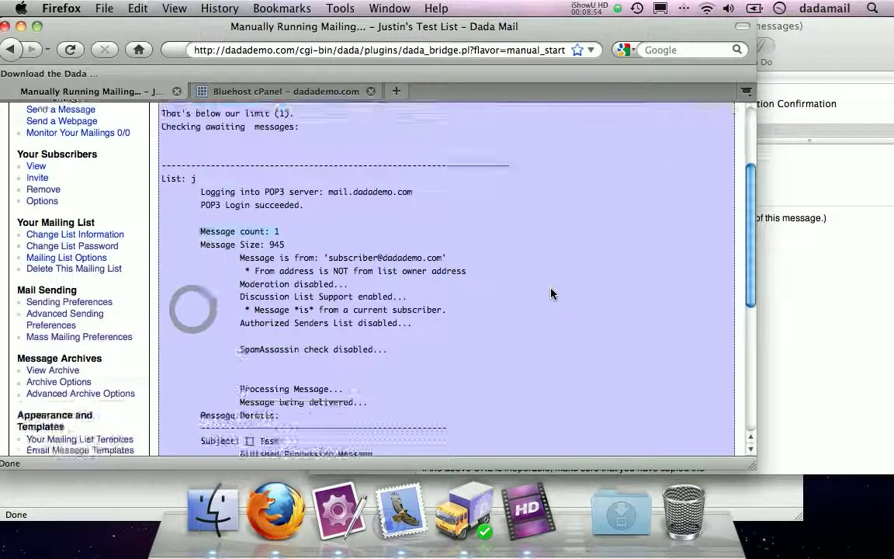
pyautogui.scroll(4, 476, 254)
pyautogui.scroll(-6, 468, 277)
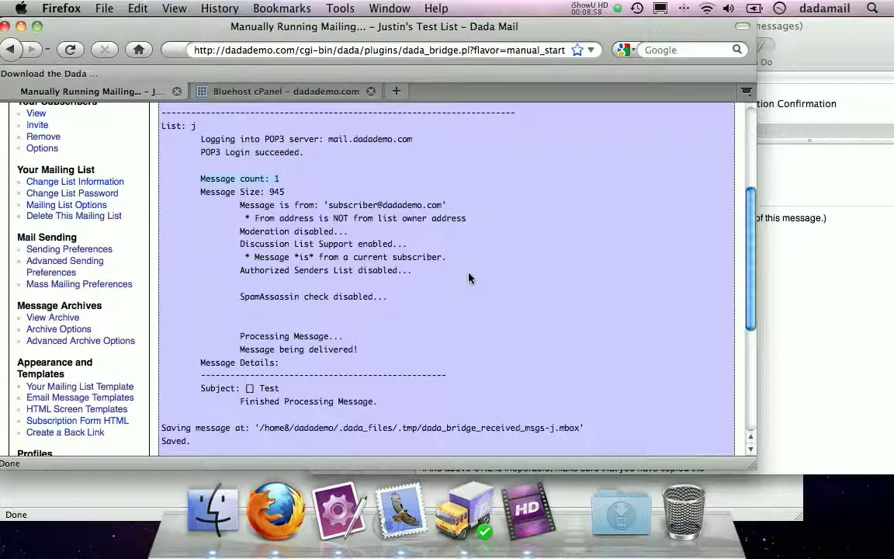
# - Review the log checks: moderation disabled, discussion support enabled, authorized senders disabled
pyautogui.click(230, 206)
pyautogui.click(325, 204)
pyautogui.moveTo(325, 204); pyautogui.dragTo(439, 208)
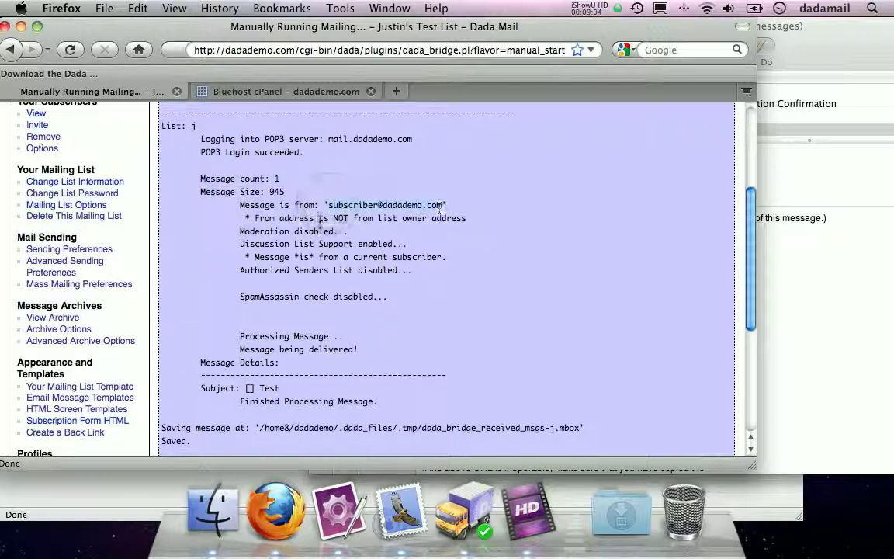
pyautogui.moveTo(235, 218); pyautogui.dragTo(465, 220)
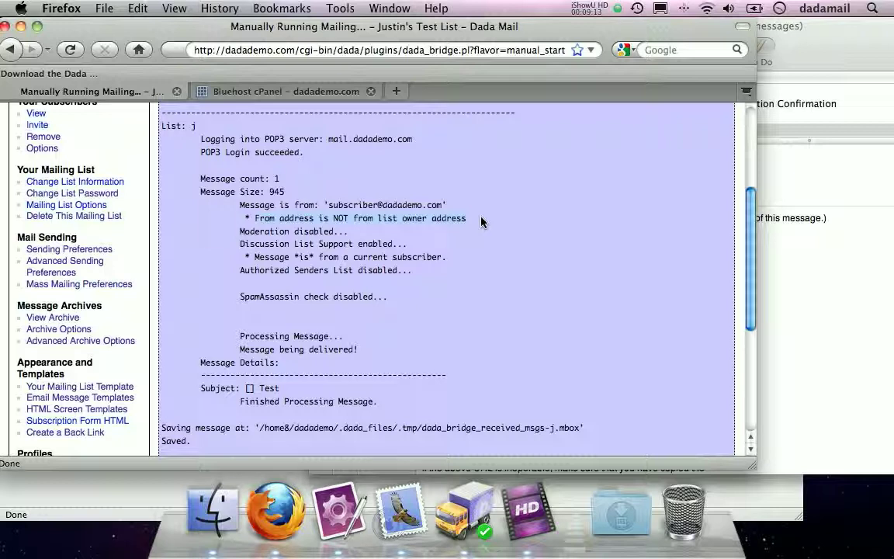
pyautogui.moveTo(226, 233); pyautogui.dragTo(354, 230)
pyautogui.moveTo(240, 244); pyautogui.dragTo(403, 244)
pyautogui.moveTo(238, 257); pyautogui.dragTo(454, 256)
pyautogui.moveTo(240, 272); pyautogui.dragTo(430, 273)
pyautogui.click(229, 296)
# - Scroll to the end of the log to see where the received message was saved
pyautogui.scroll(-4, 244, 345)
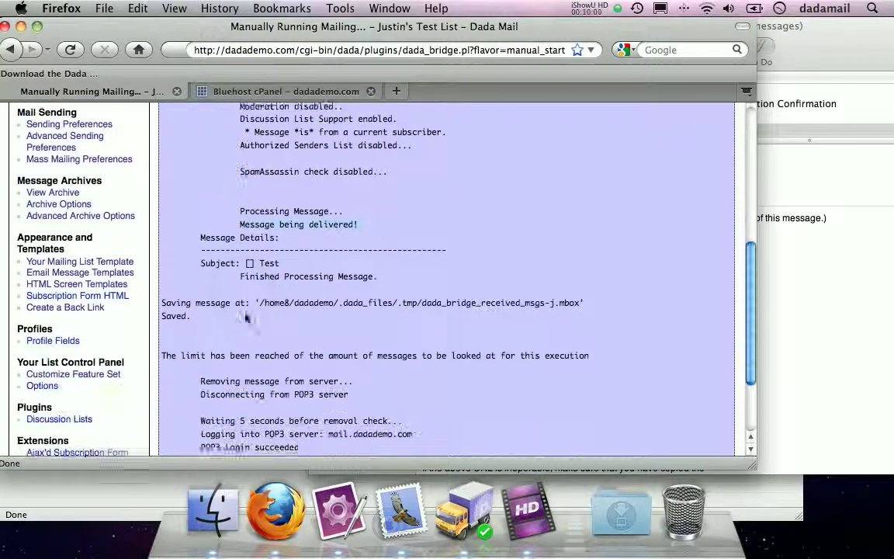
pyautogui.scroll(-1, 245, 317)
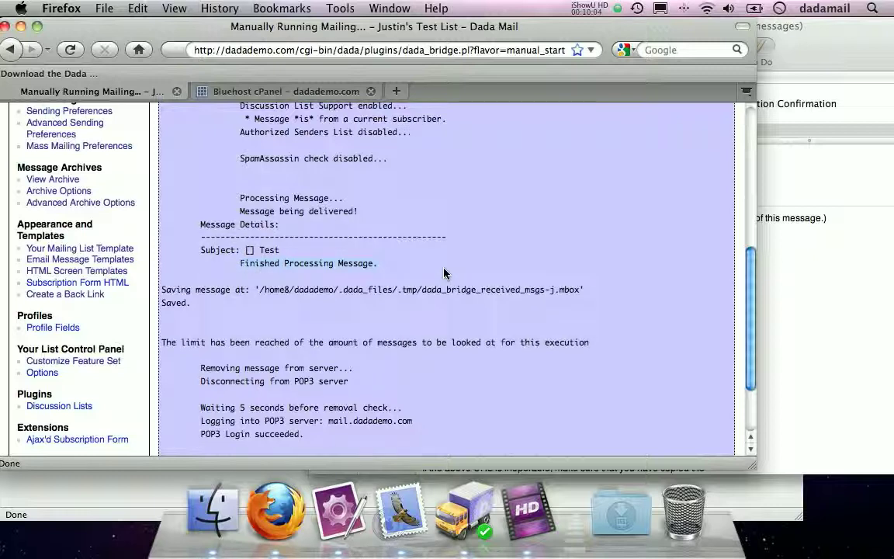
pyautogui.scroll(-3, 444, 274)
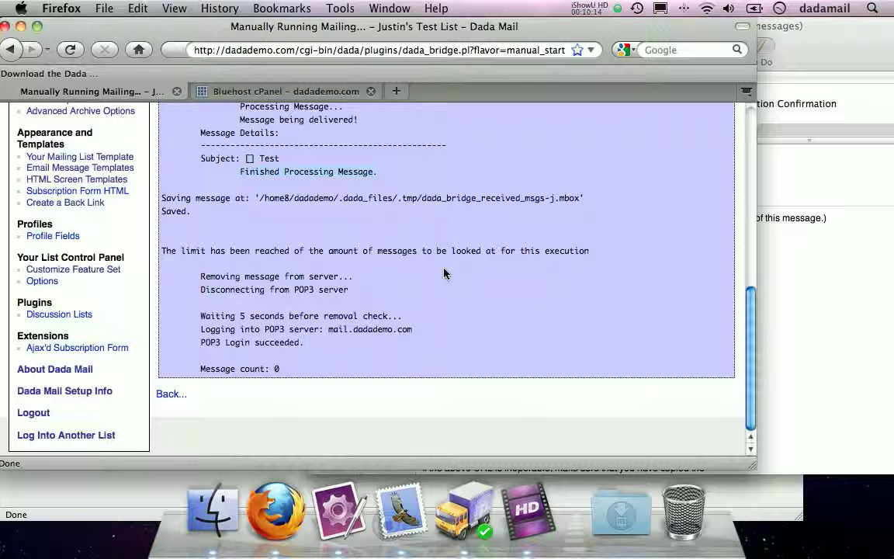
pyautogui.moveTo(219, 211); pyautogui.dragTo(161, 200)
pyautogui.click(419, 514)
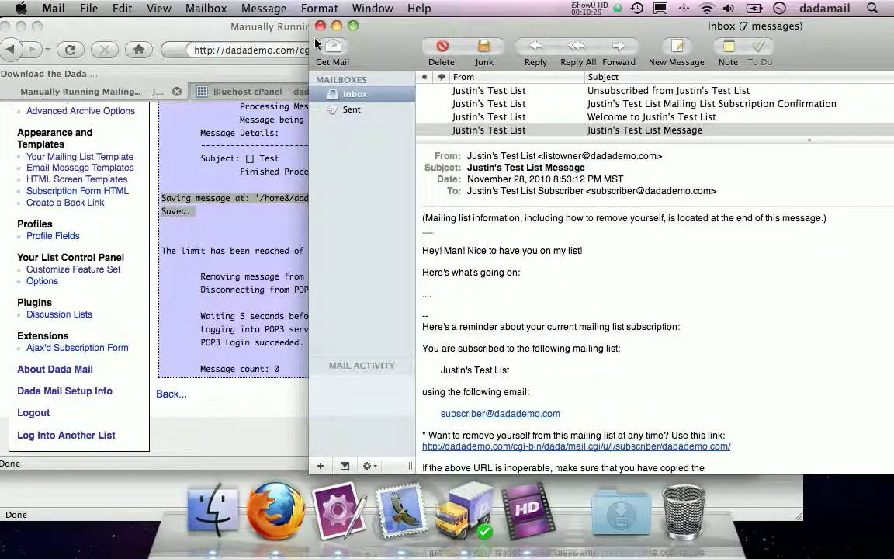
# - Get new mail and open the arrived '[j] Test' list message
pyautogui.click(337, 49)
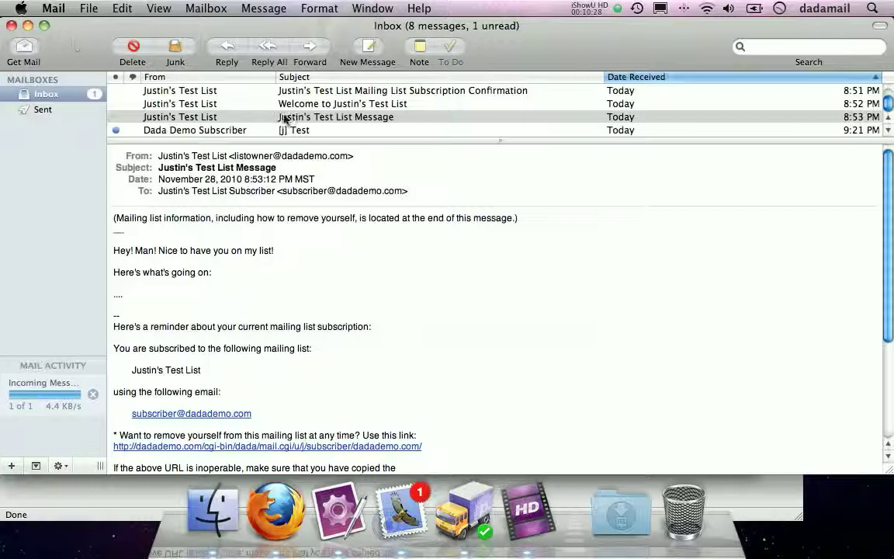
pyautogui.click(175, 130)
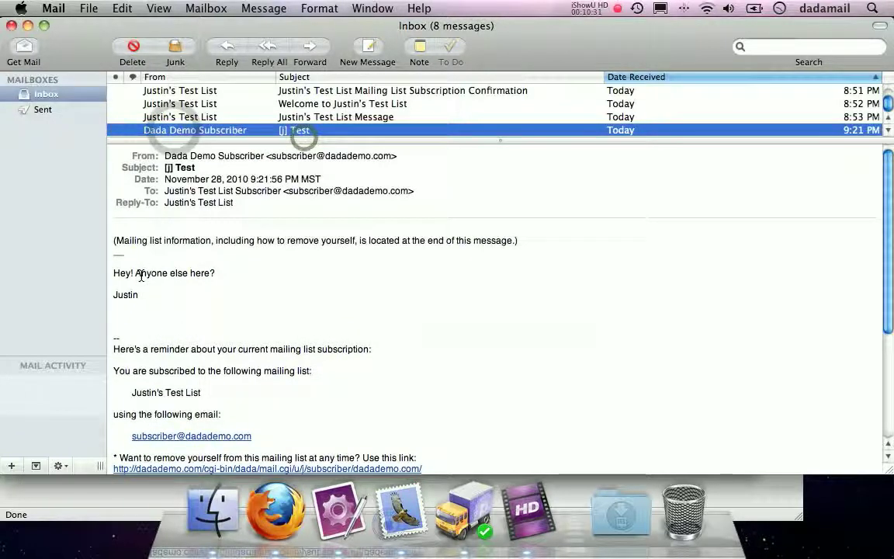
pyautogui.moveTo(117, 239); pyautogui.dragTo(308, 309)
pyautogui.click(308, 309)
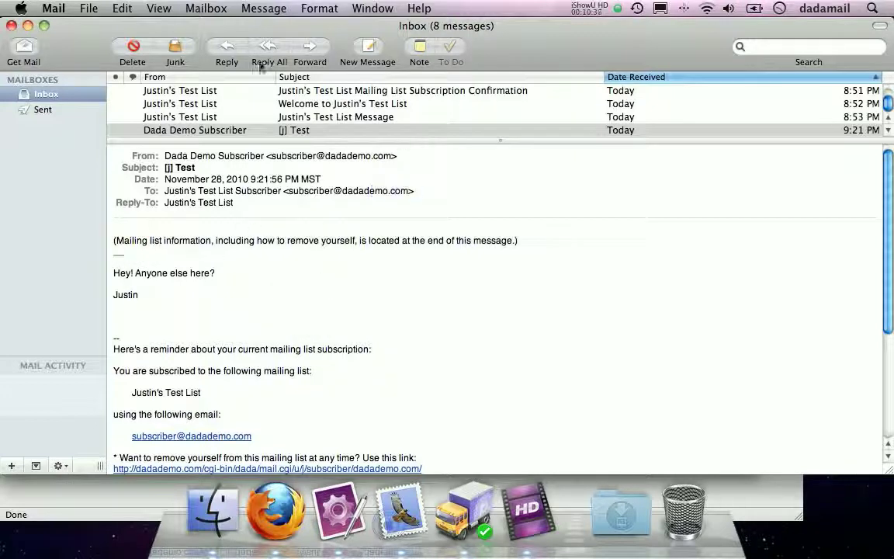
# - Reply to the list with 'Hey! I'm here!' and 'What's going on today?', signed with the sender's name
pyautogui.click(226, 54)
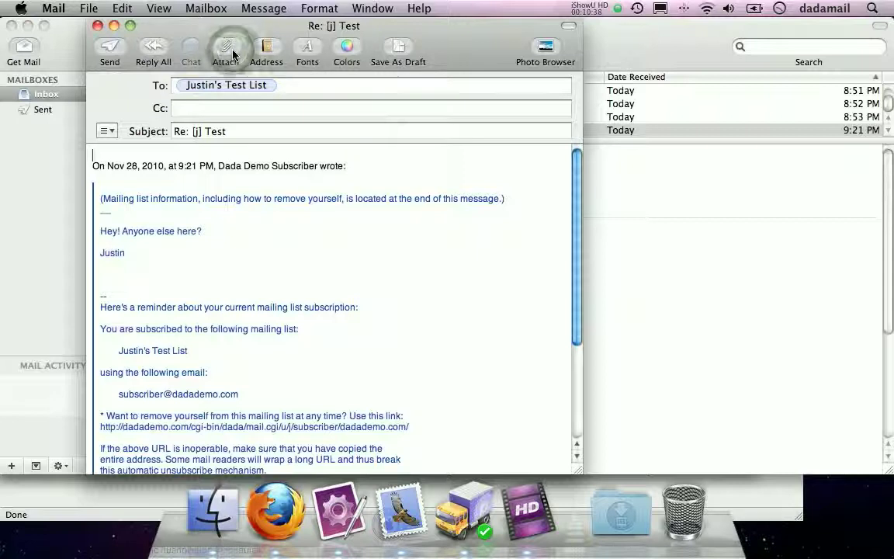
pyautogui.click(267, 85)
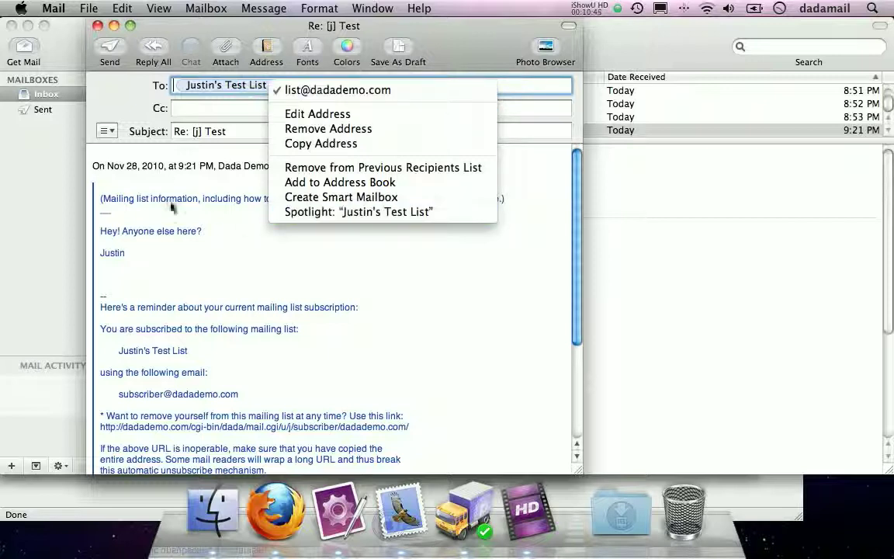
pyautogui.click(148, 198)
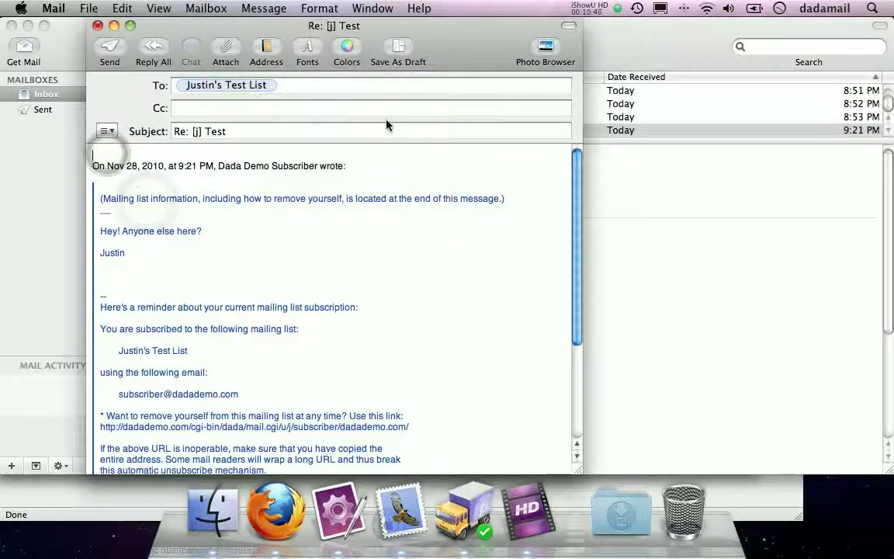
pyautogui.write("Hey! I'm here!")
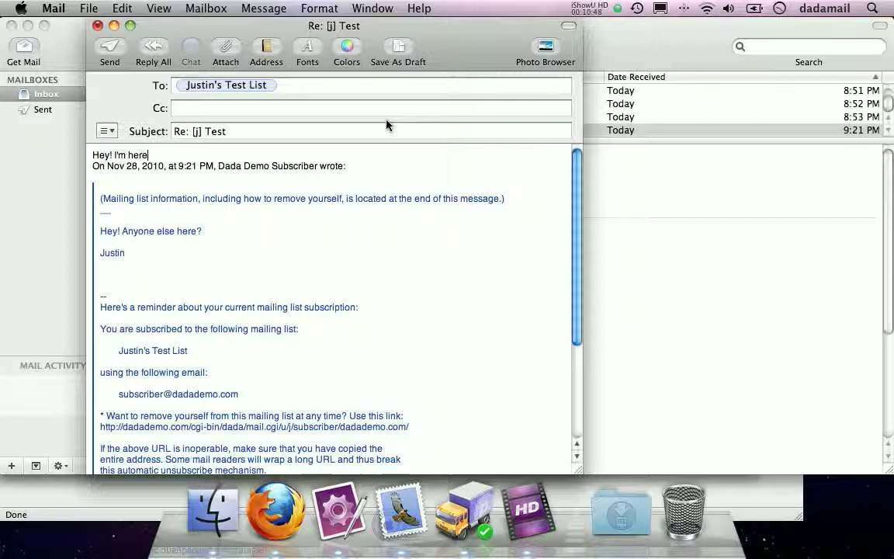
pyautogui.press('Return')
pyautogui.press('Return')
pyautogui.write('W')
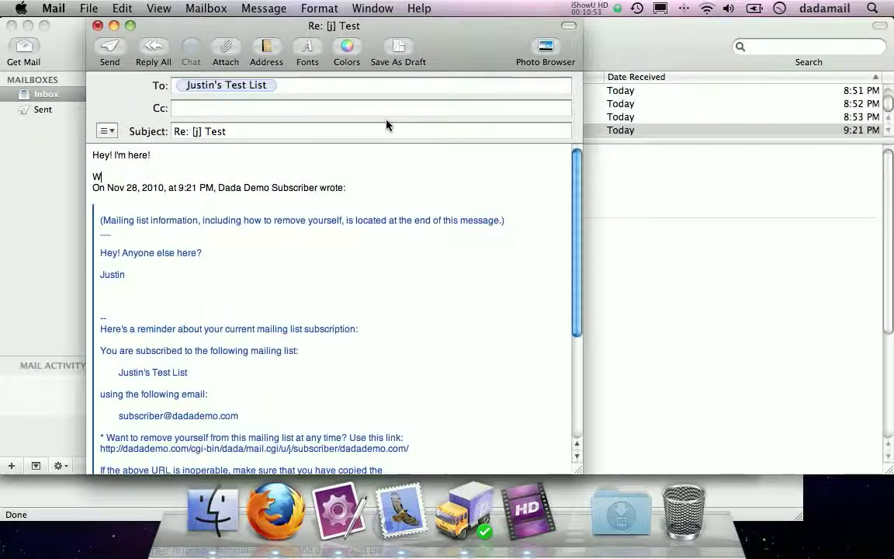
pyautogui.write("hat's going on today?")
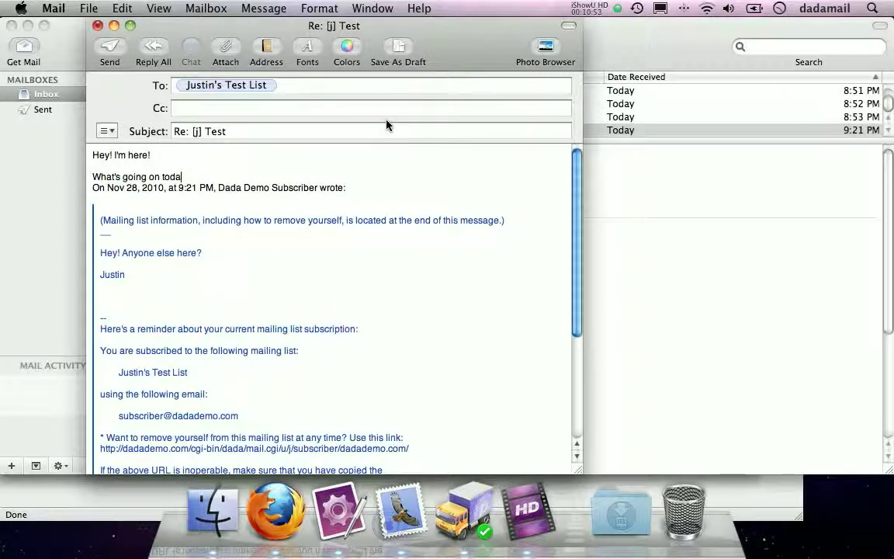
pyautogui.press('Return')
pyautogui.press('Return')
pyautogui.write('Justin')
pyautogui.press('Return')
pyautogui.press('Return')
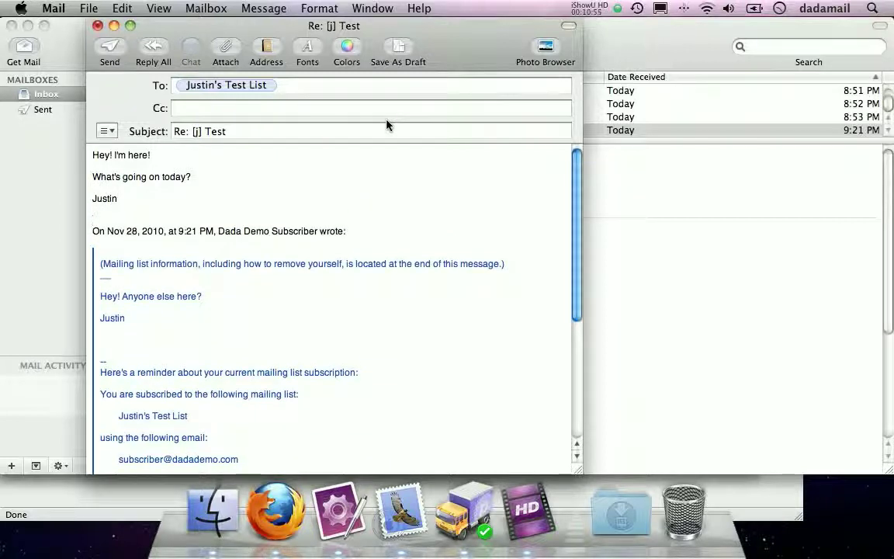
pyautogui.click(109, 50)
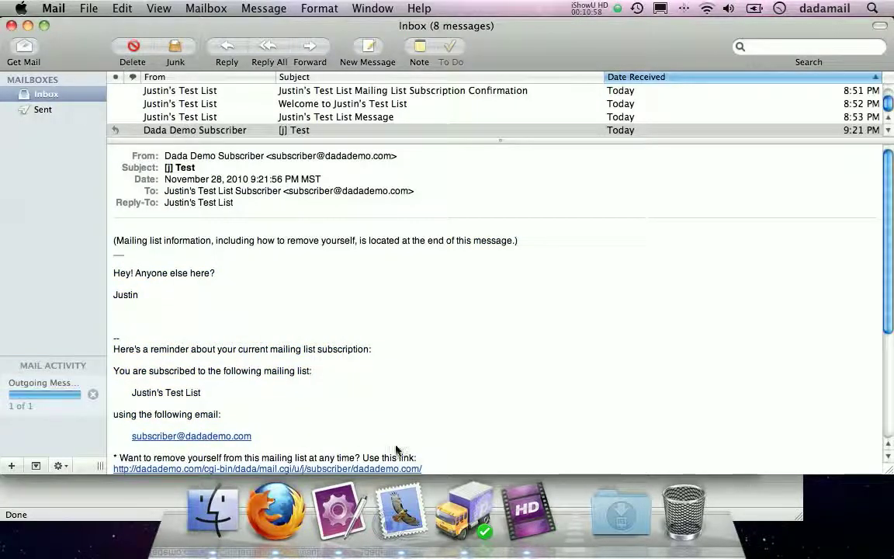
pyautogui.click(276, 511)
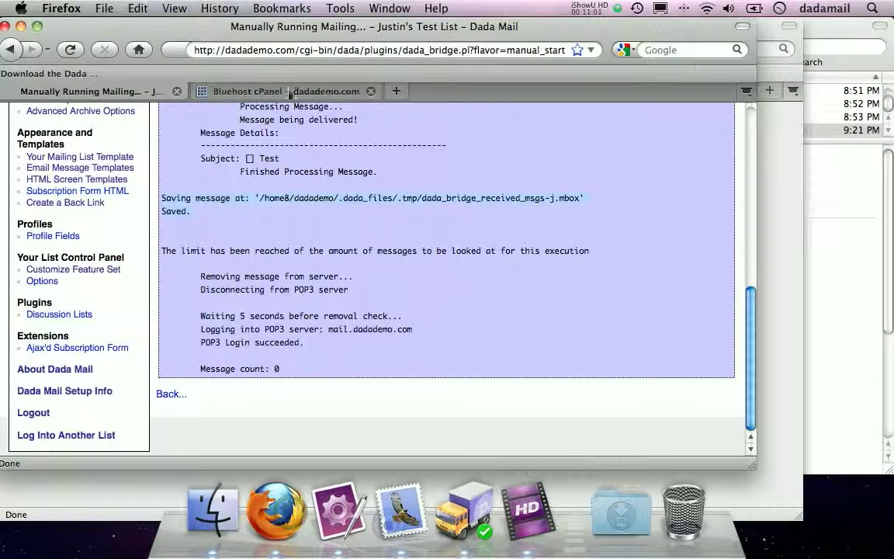
# - Reload the Dada Bridge page to fetch the subscriber's reply over POP3 and send it to the list
pyautogui.click(70, 50)
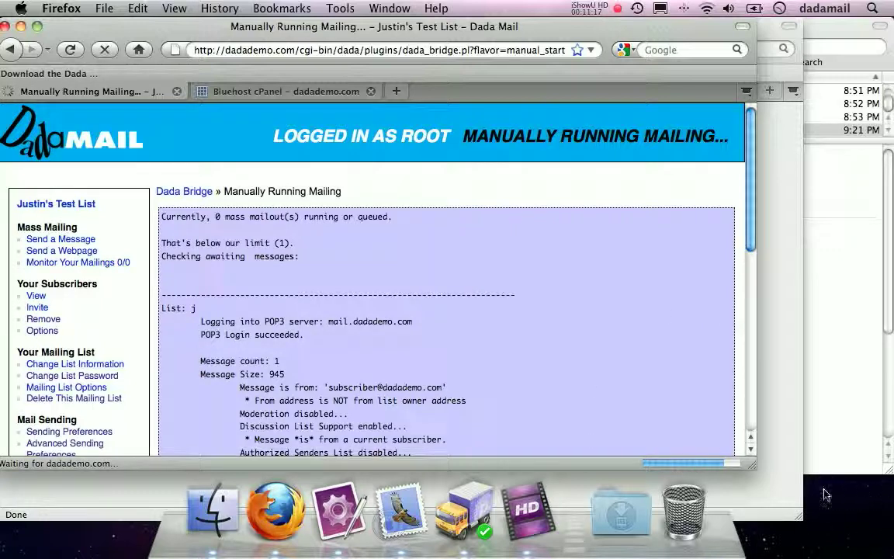
pyautogui.moveTo(746, 468); pyautogui.dragTo(735, 467)
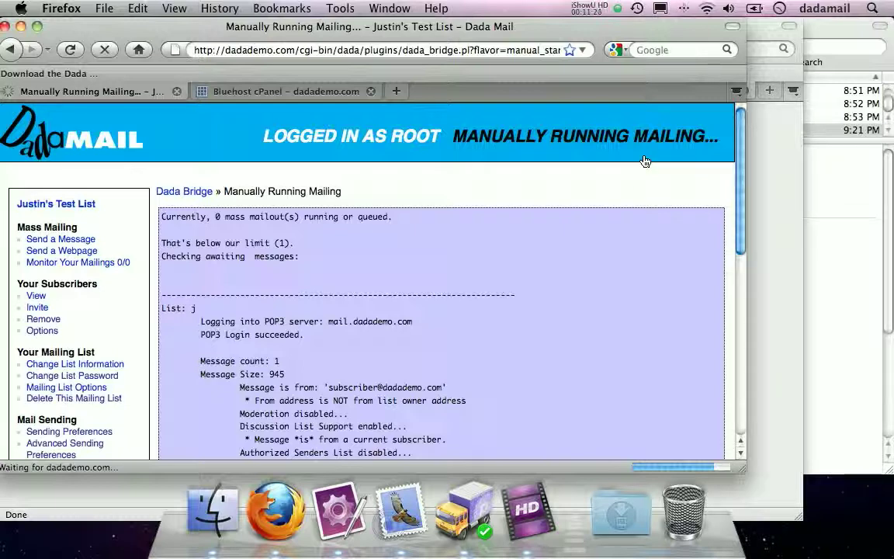
pyautogui.scroll(-10, 631, 181)
pyautogui.scroll(10, 631, 182)
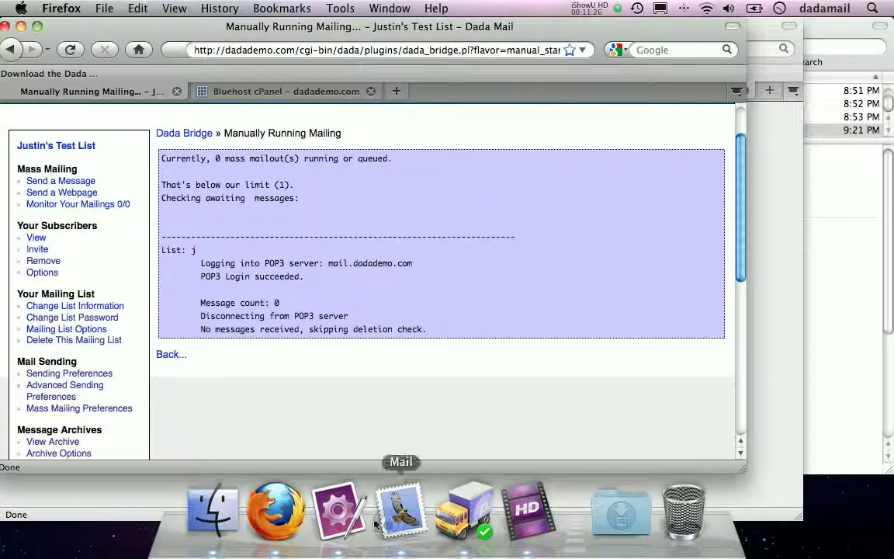
pyautogui.click(377, 525)
# - Get new mail and read the '[j] Re: Test' reply saying 'Hey! I'm here!'
pyautogui.click(26, 51)
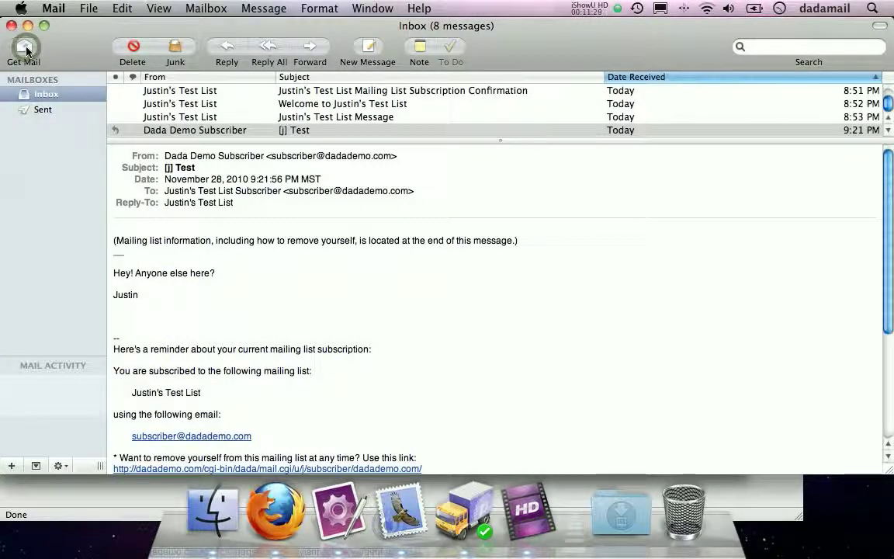
pyautogui.click(276, 117)
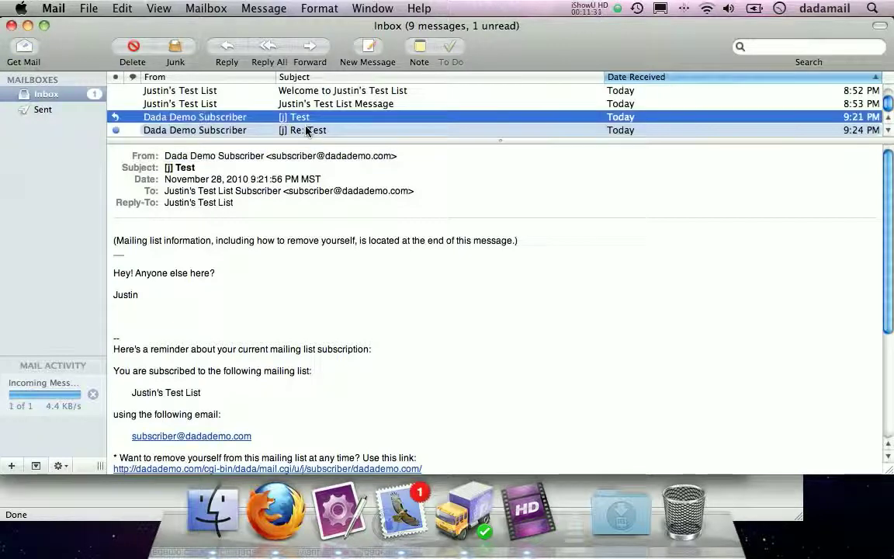
pyautogui.click(307, 130)
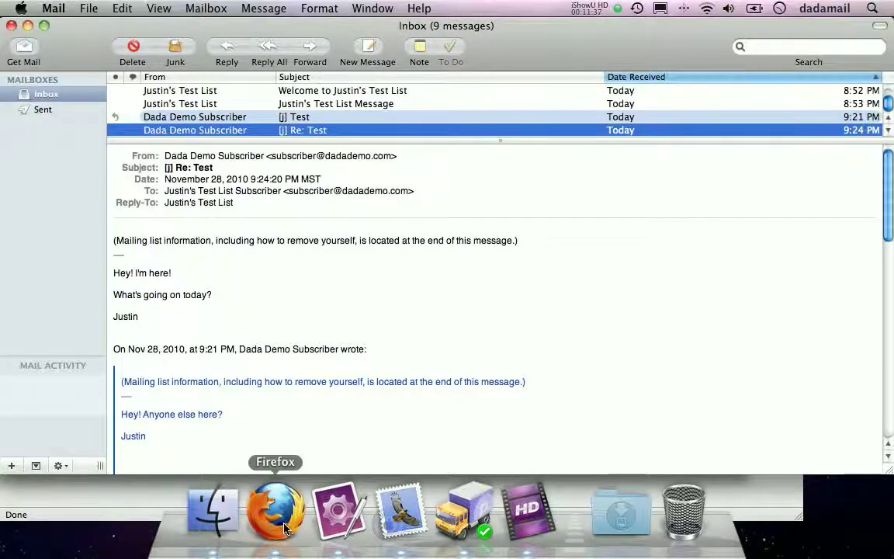
pyautogui.click(278, 537)
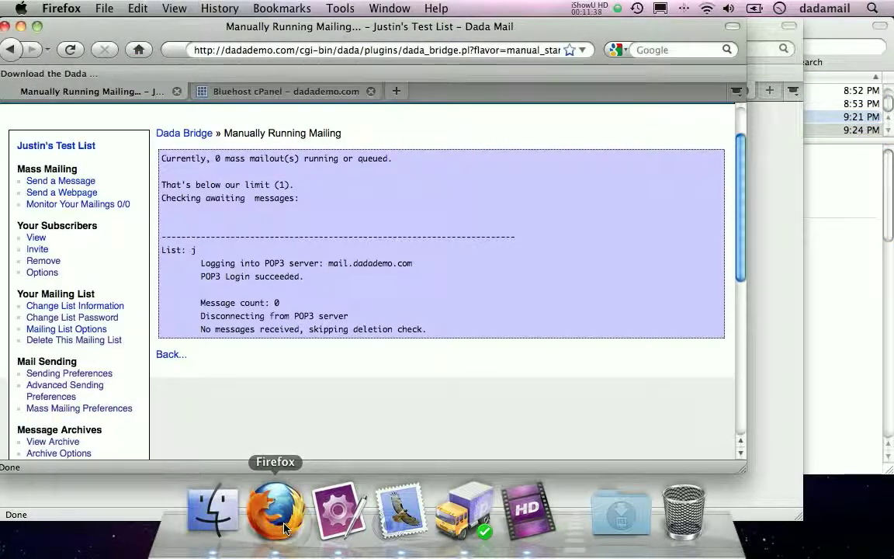
# - Open the test list's public page and its archived '[j] Test' message
pyautogui.scroll(2, 160, 141)
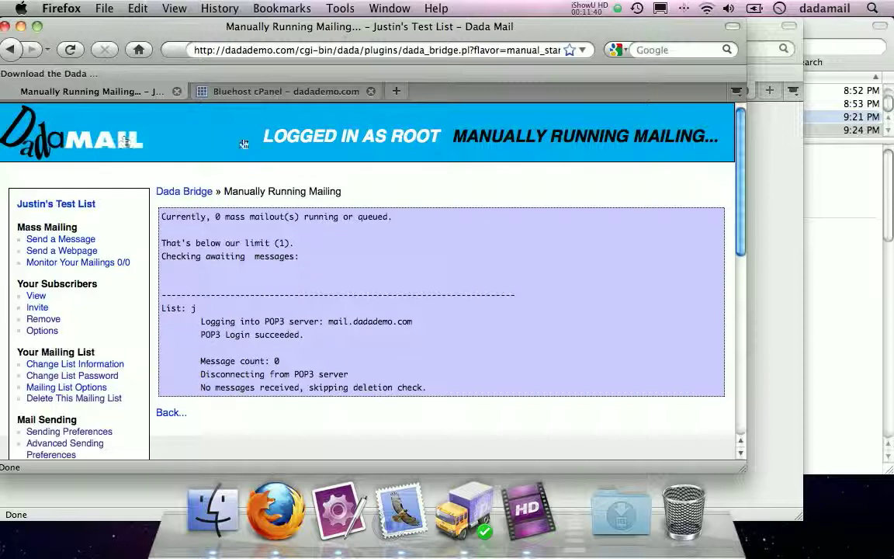
pyautogui.click(85, 148)
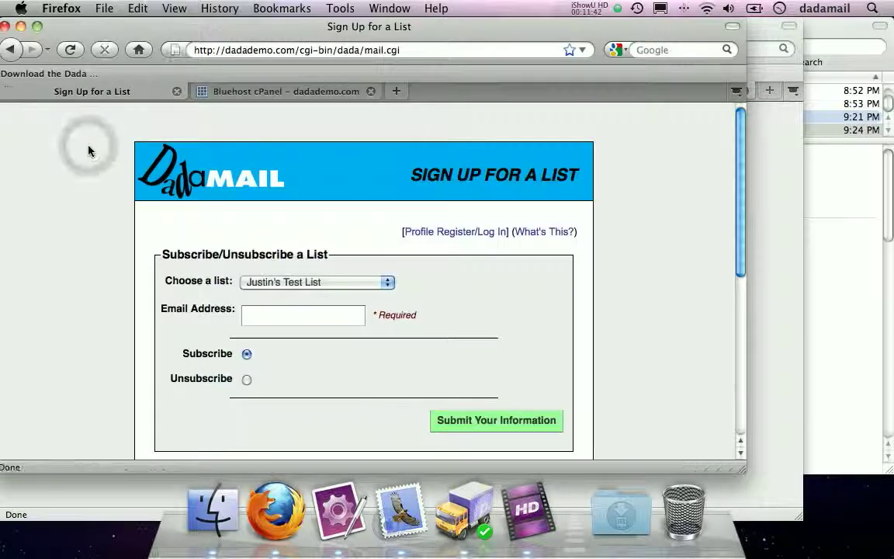
pyautogui.scroll(-5, 137, 179)
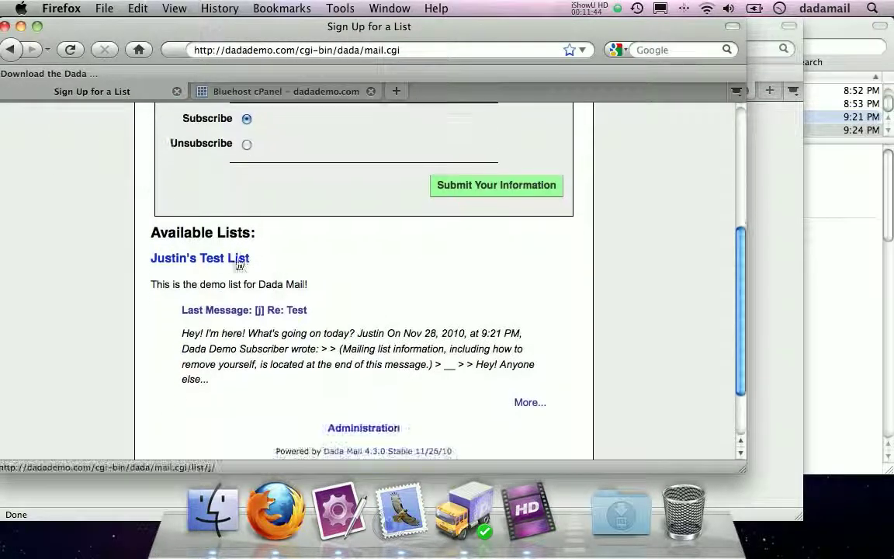
pyautogui.click(235, 259)
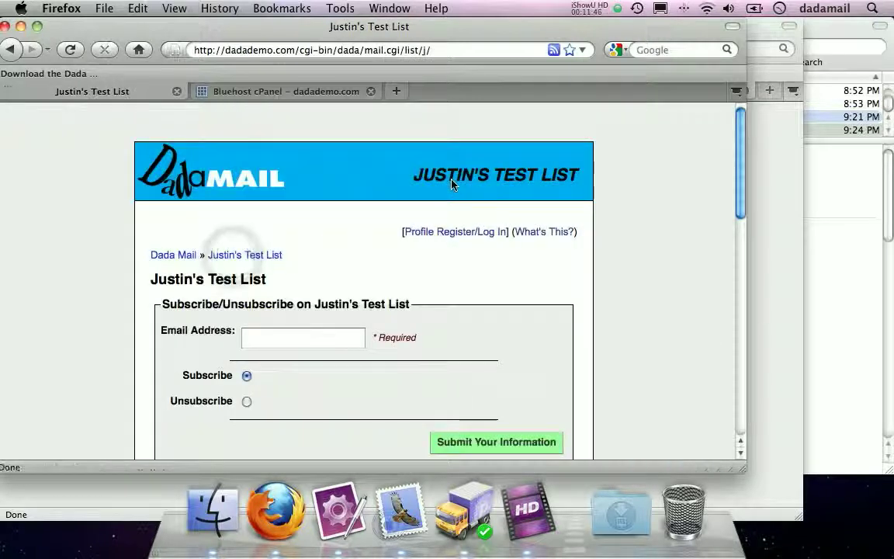
pyautogui.scroll(-9, 93, 222)
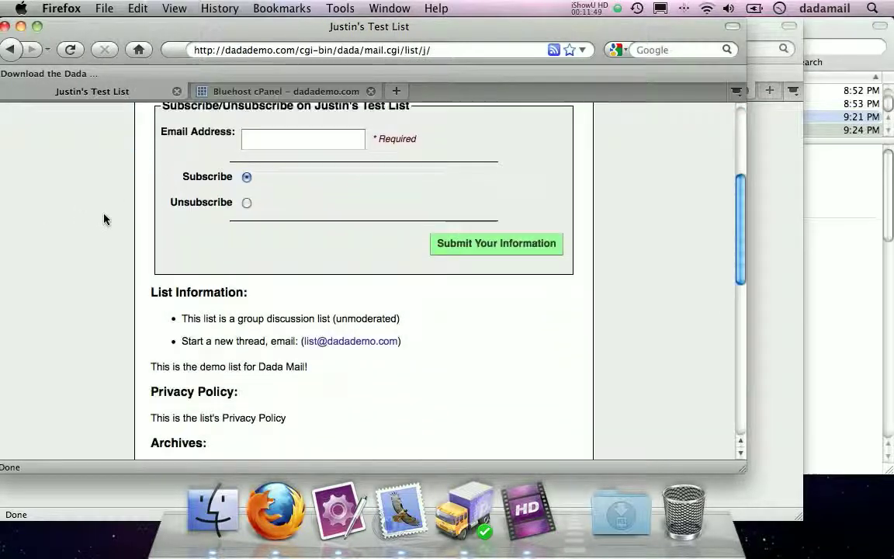
pyautogui.scroll(-1, 138, 291)
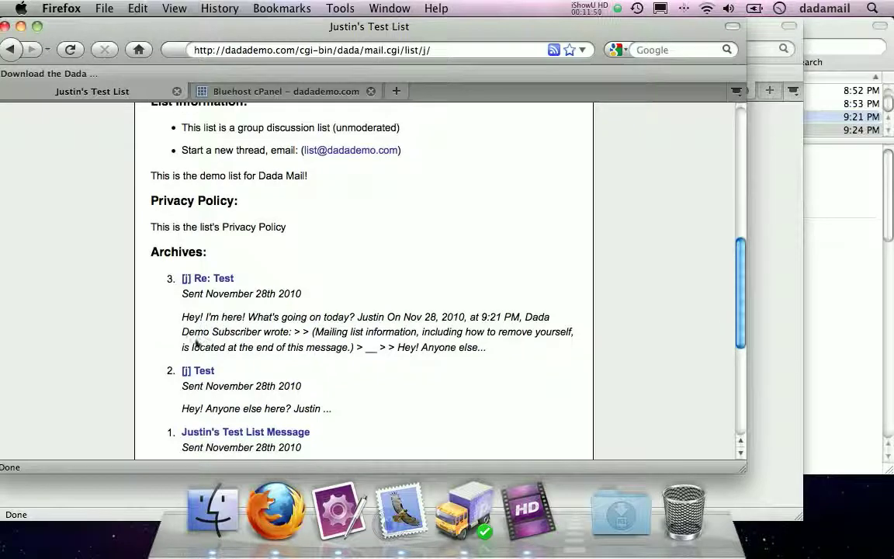
pyautogui.click(190, 371)
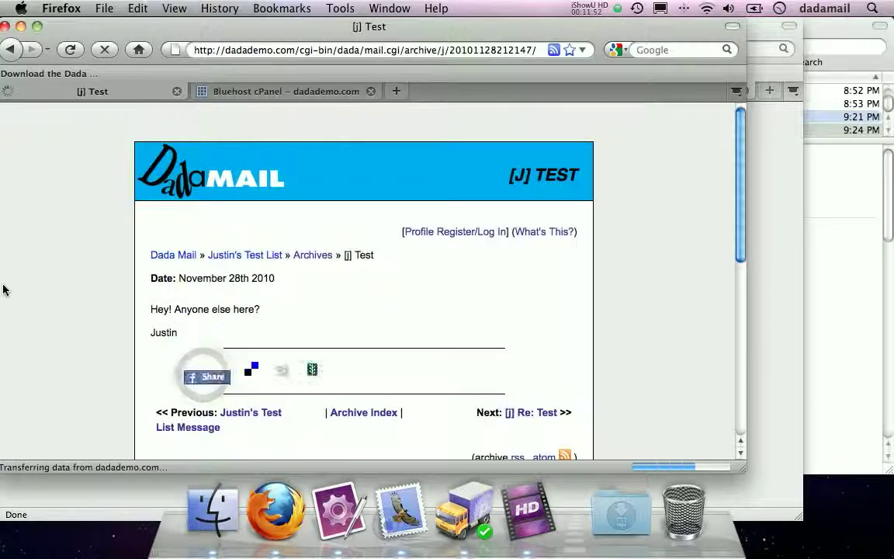
# - Move on to the archived '[j] Re: Test' reply and read through its quoted text
pyautogui.scroll(-3, 375, 226)
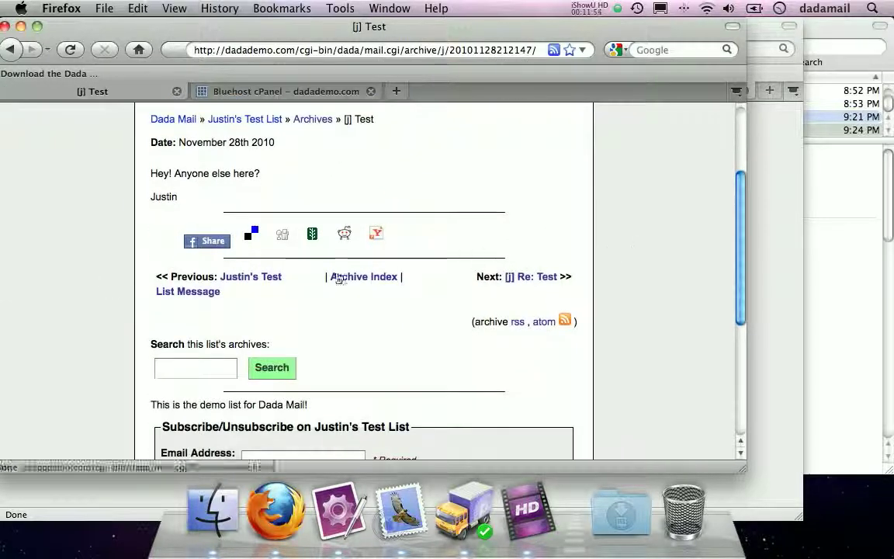
pyautogui.click(513, 277)
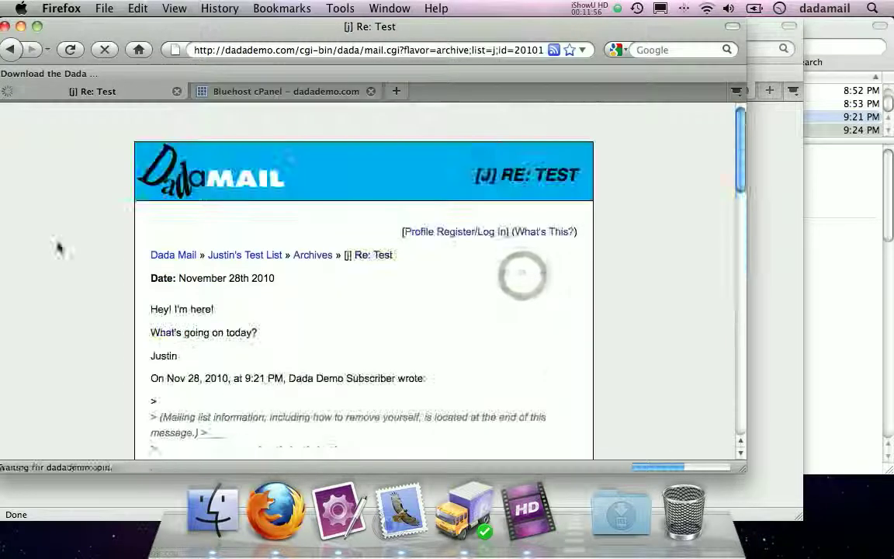
pyautogui.scroll(-3, 39, 235)
pyautogui.scroll(1, 40, 235)
pyautogui.scroll(-1, 39, 235)
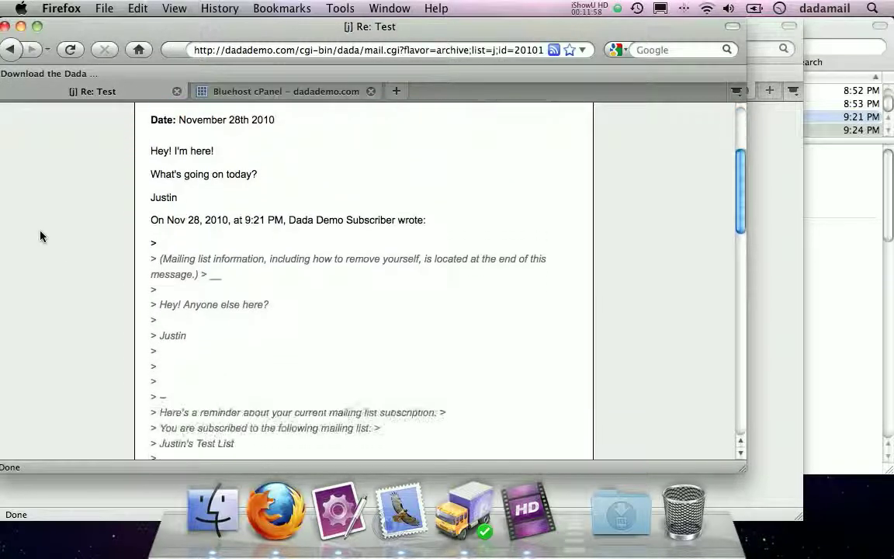
pyautogui.moveTo(151, 245); pyautogui.dragTo(207, 290)
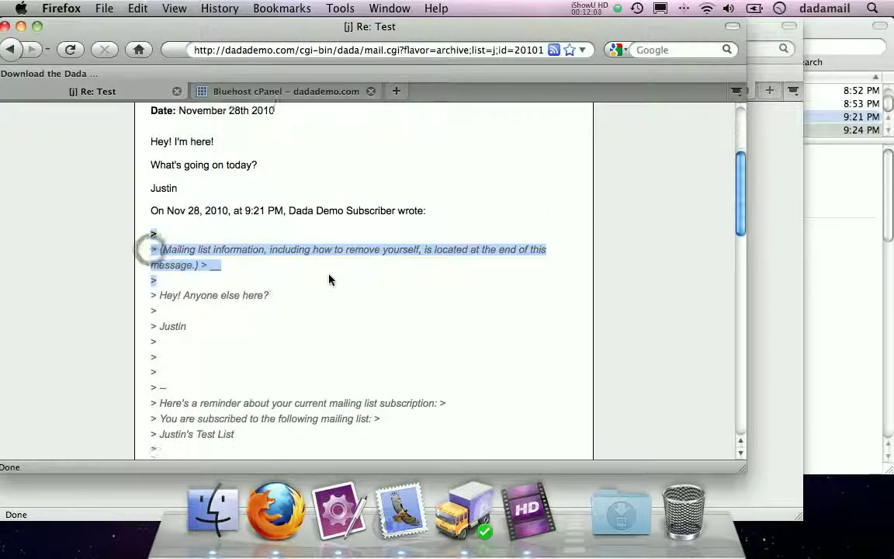
pyautogui.scroll(-2, 329, 279)
pyautogui.click(148, 248)
pyautogui.moveTo(144, 180); pyautogui.dragTo(279, 395)
pyautogui.scroll(-4, 422, 303)
pyautogui.scroll(-1, 422, 302)
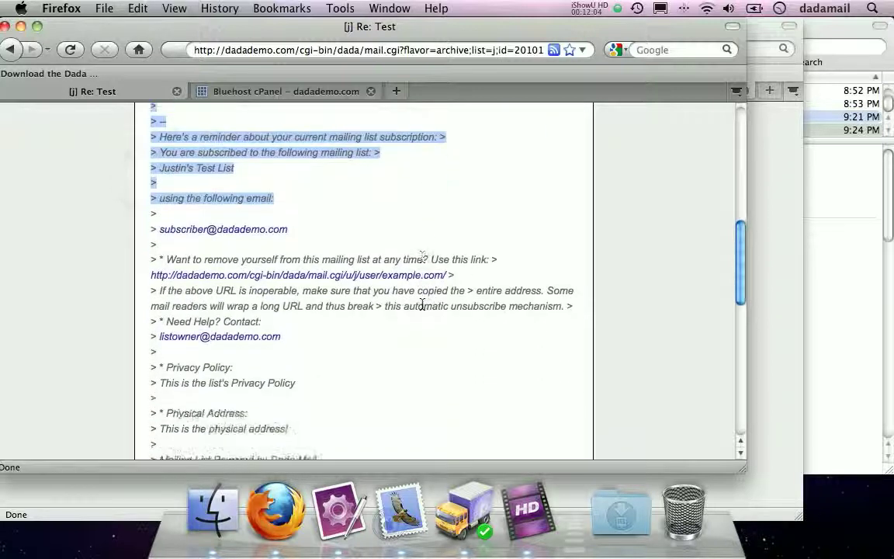
pyautogui.scroll(-5, 423, 307)
pyautogui.scroll(8, 423, 314)
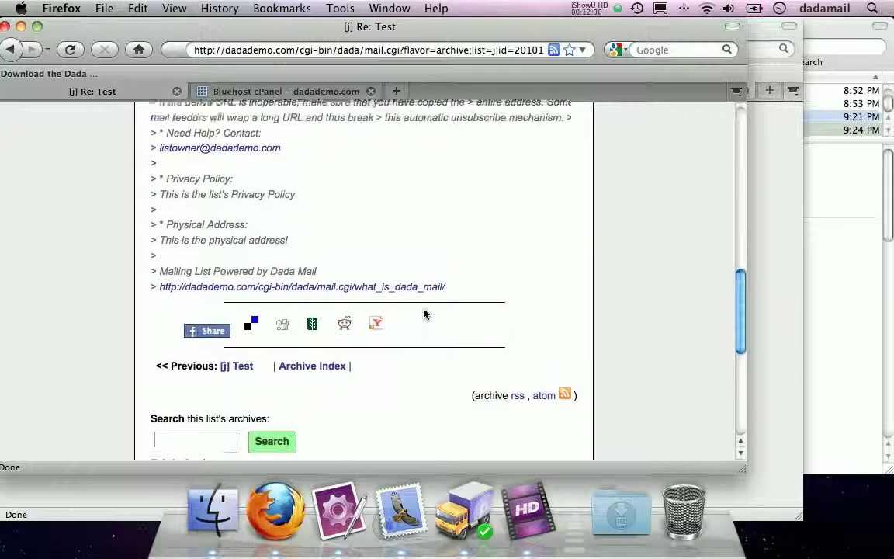
pyautogui.click(397, 256)
pyautogui.scroll(7, 397, 257)
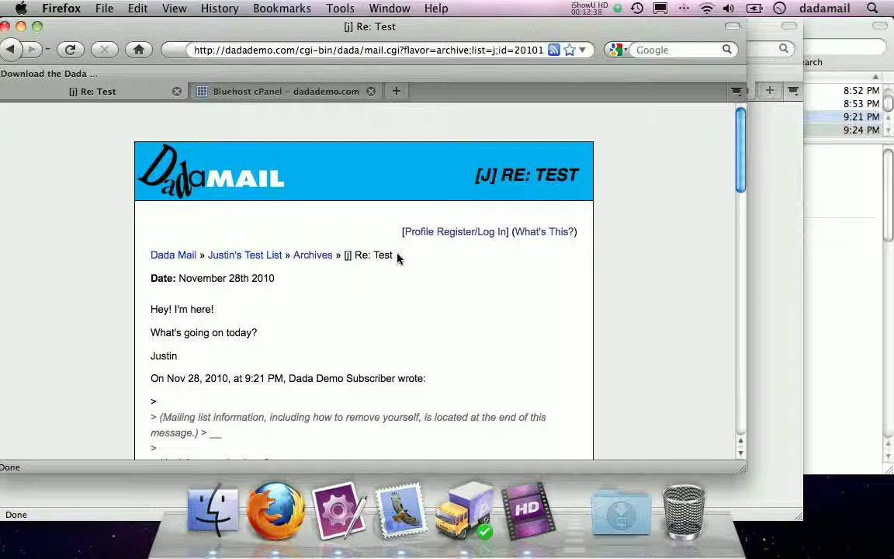
# - Load the dadamailproject.com/cgi-bin/ sign-up page and open the Dada Mail Developers list
pyautogui.click(214, 51)
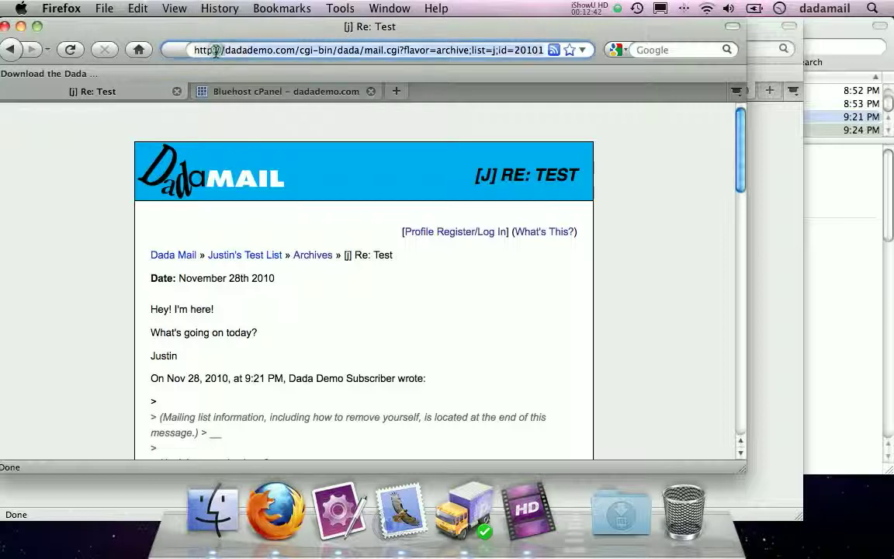
pyautogui.write('dadamail')
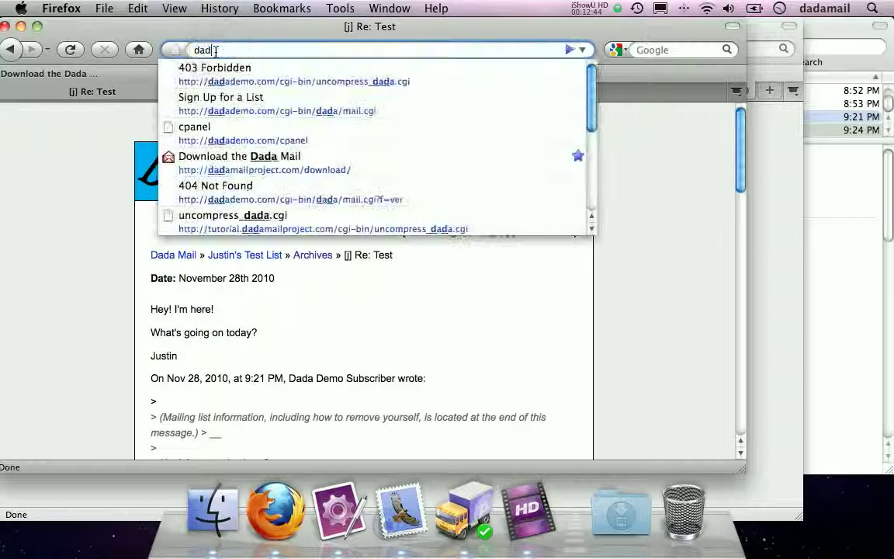
pyautogui.press('Down')
pyautogui.press('BackSpace')
pyautogui.press('BackSpace')
pyautogui.press('BackSpace')
pyautogui.press('BackSpace')
pyautogui.press('BackSpace')
pyautogui.press('BackSpace')
pyautogui.press('BackSpace')
pyautogui.press('BackSpace')
pyautogui.press('BackSpace')
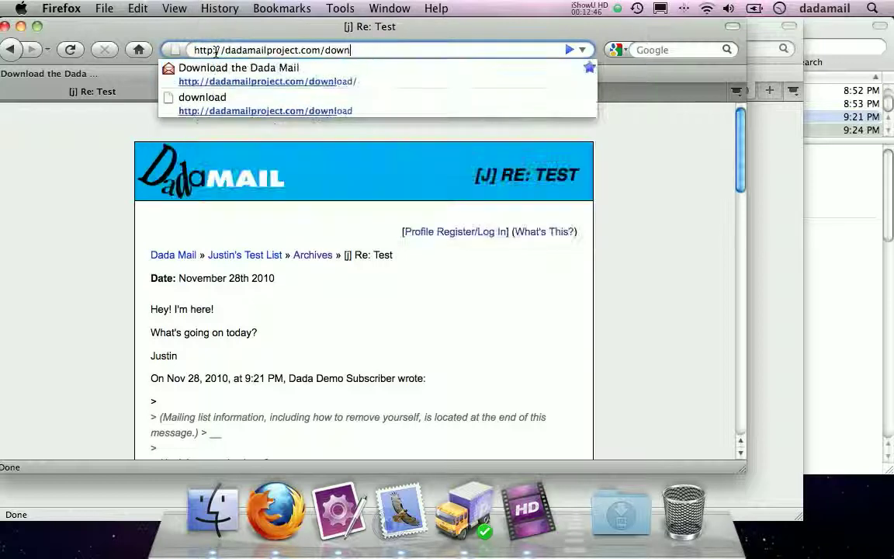
pyautogui.write('cgi-bin/')
pyautogui.press('Down')
pyautogui.press('Down')
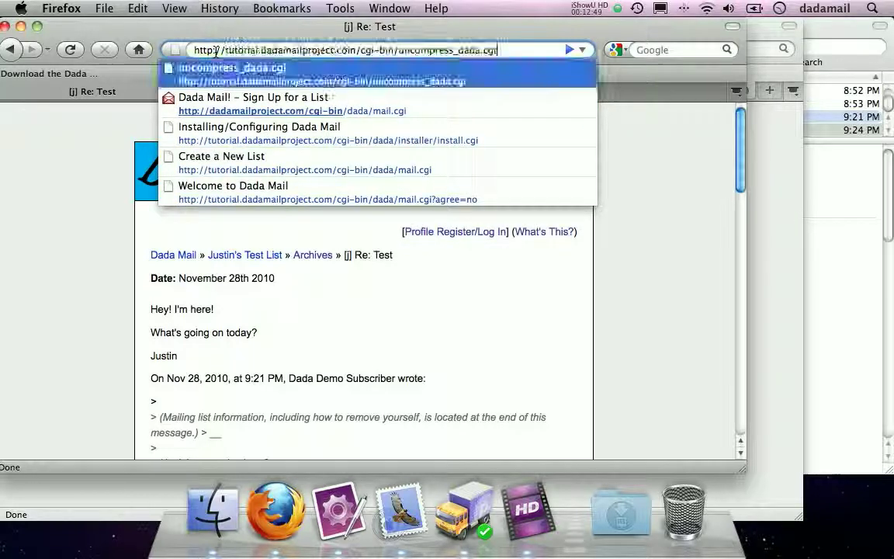
pyautogui.press('Return')
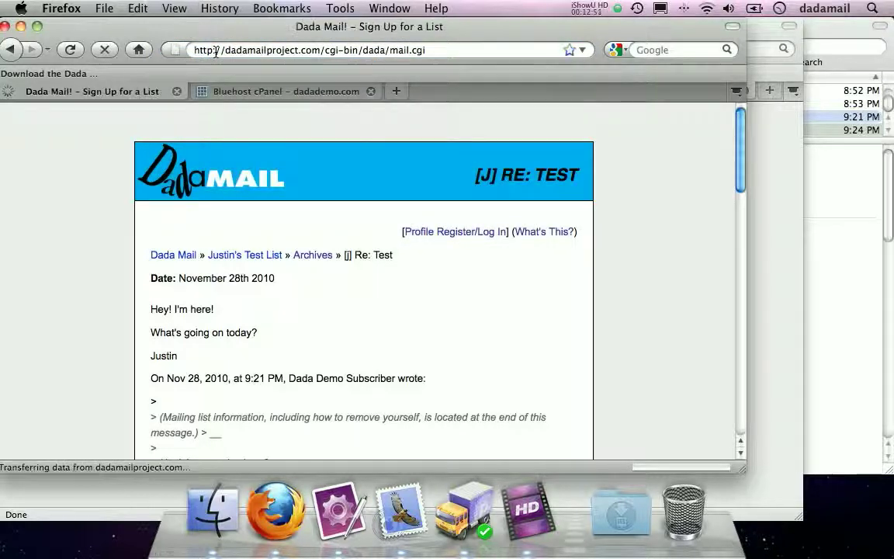
pyautogui.scroll(-10, 418, 183)
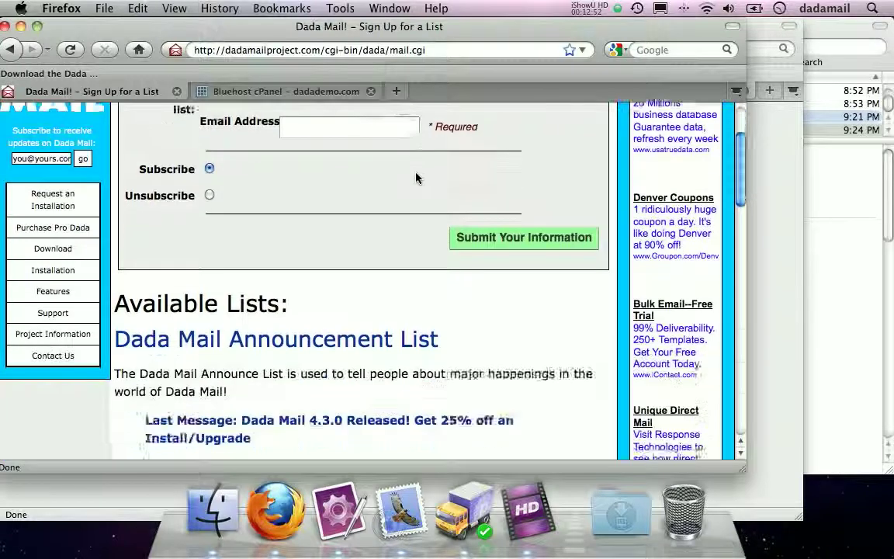
pyautogui.click(251, 221)
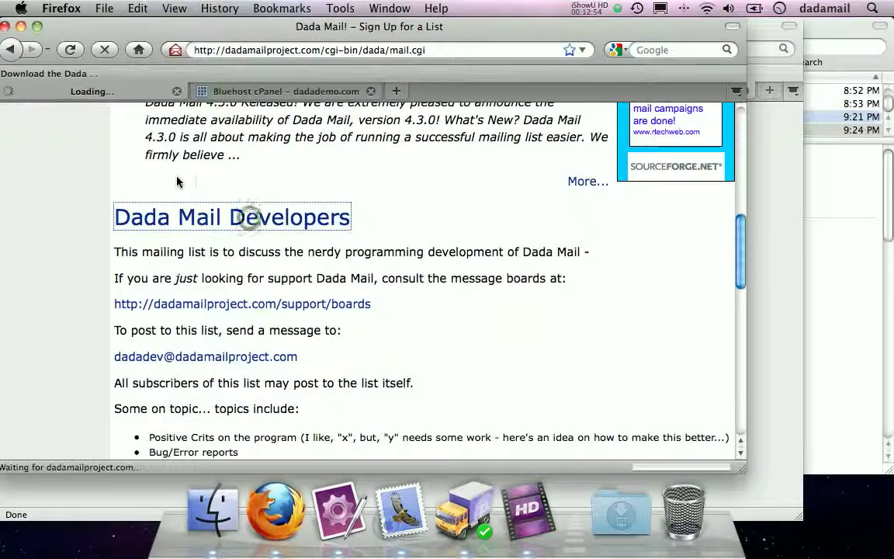